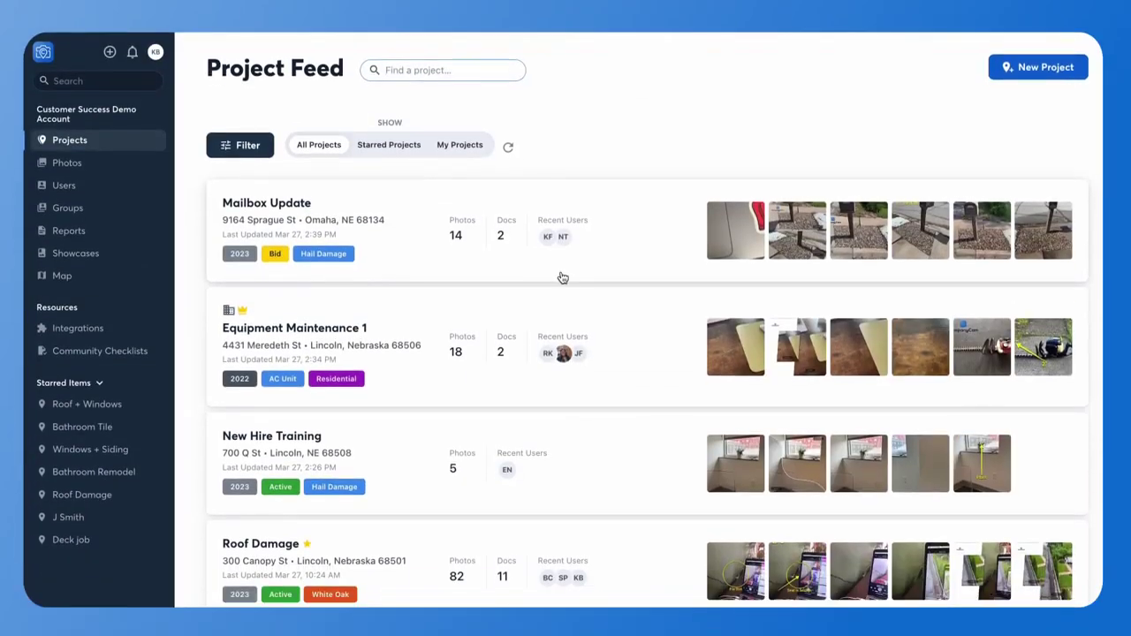
# Open the Bathroom Tile project from the feed and view the labels that can be assigned to it
pyautogui.scroll(-5, 563, 277)
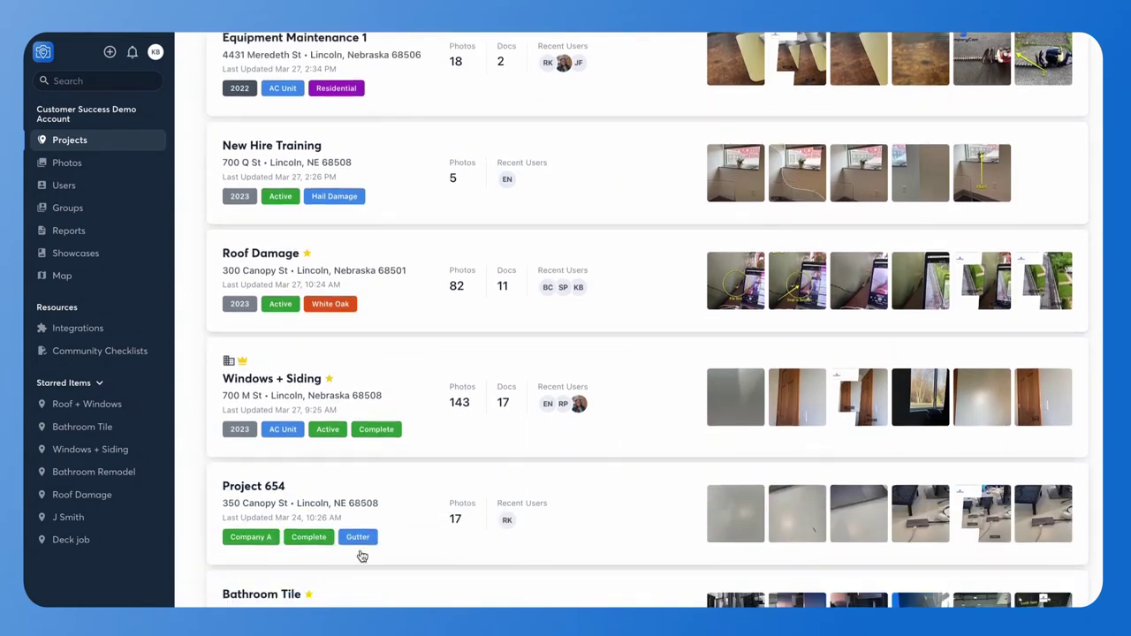
pyautogui.click(353, 599)
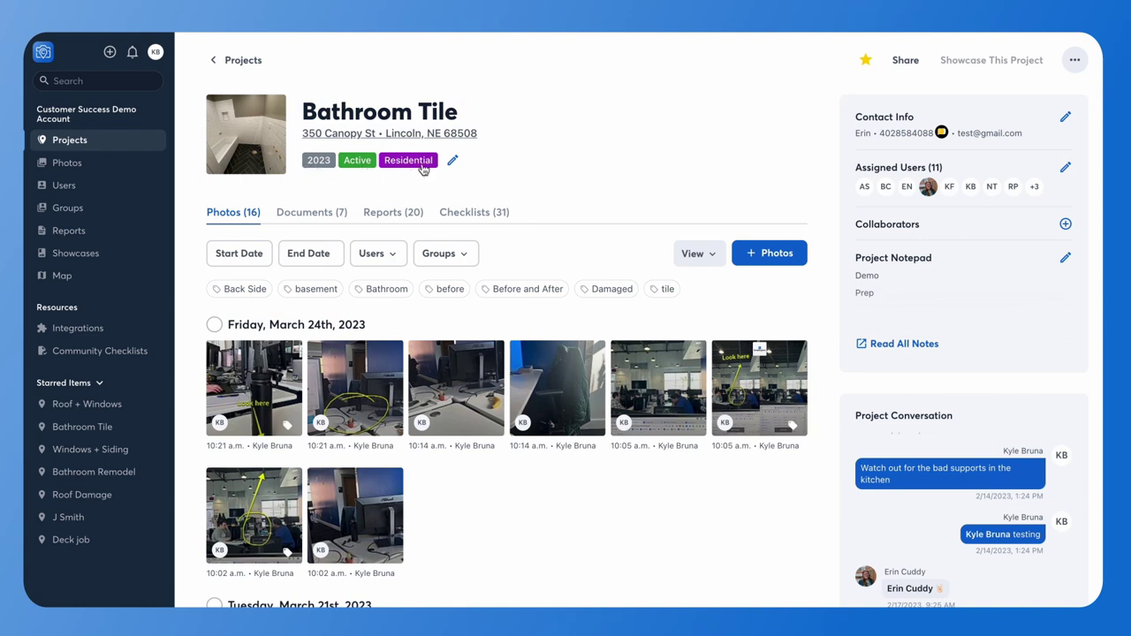
pyautogui.click(452, 163)
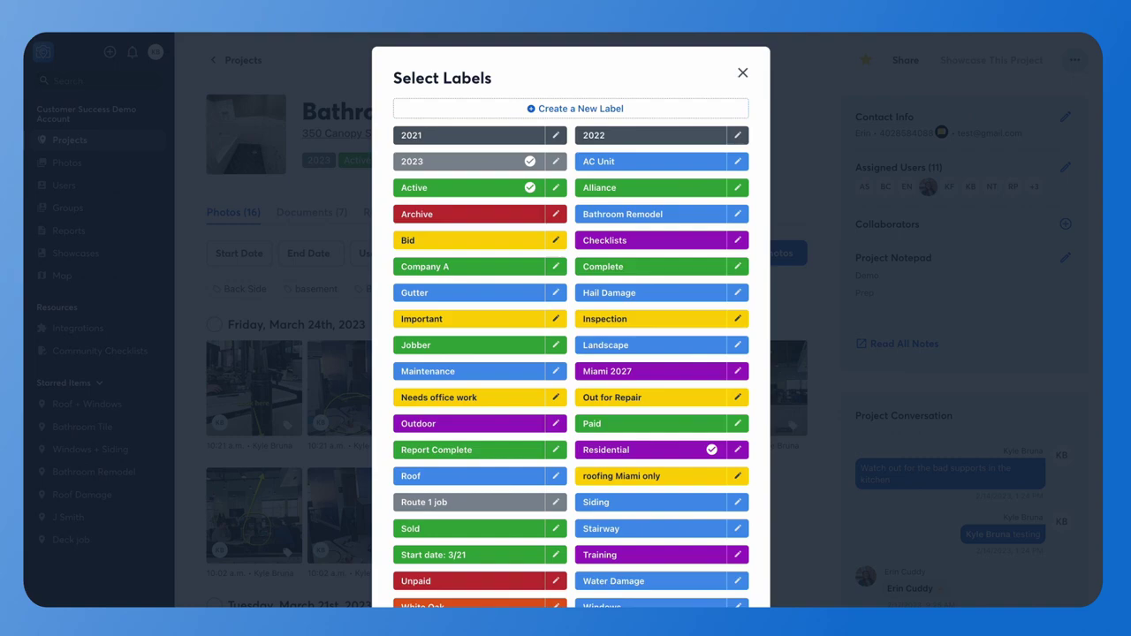
pyautogui.press('Escape')
pyautogui.moveTo(359, 383)
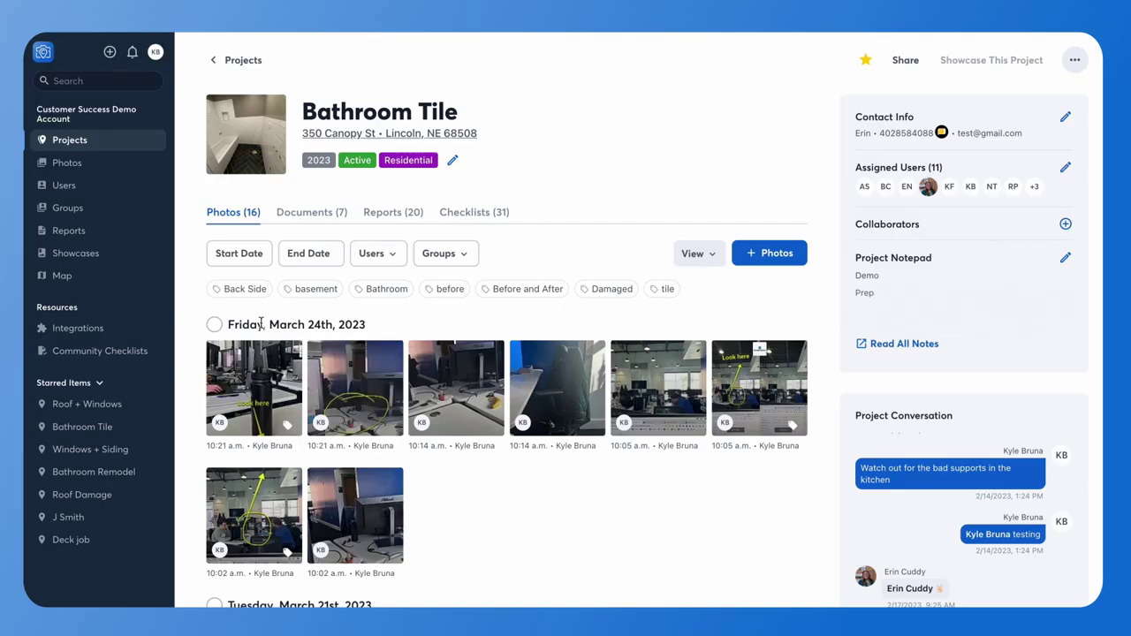
# Return to the project feed and filter the projects by the Residential label
pyautogui.click(227, 62)
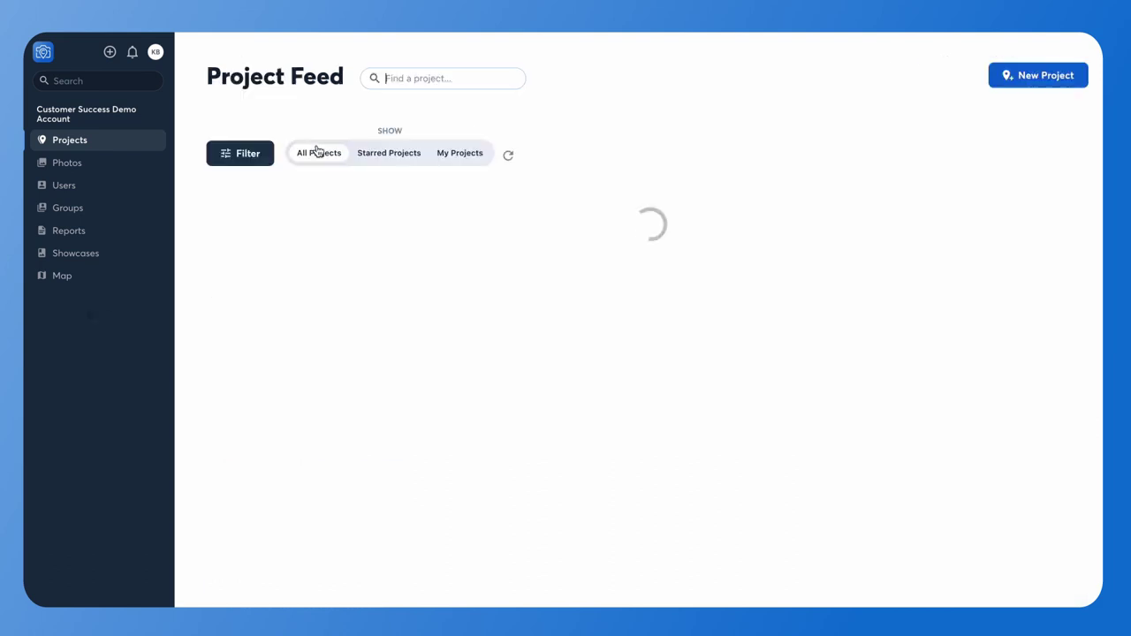
pyautogui.click(238, 163)
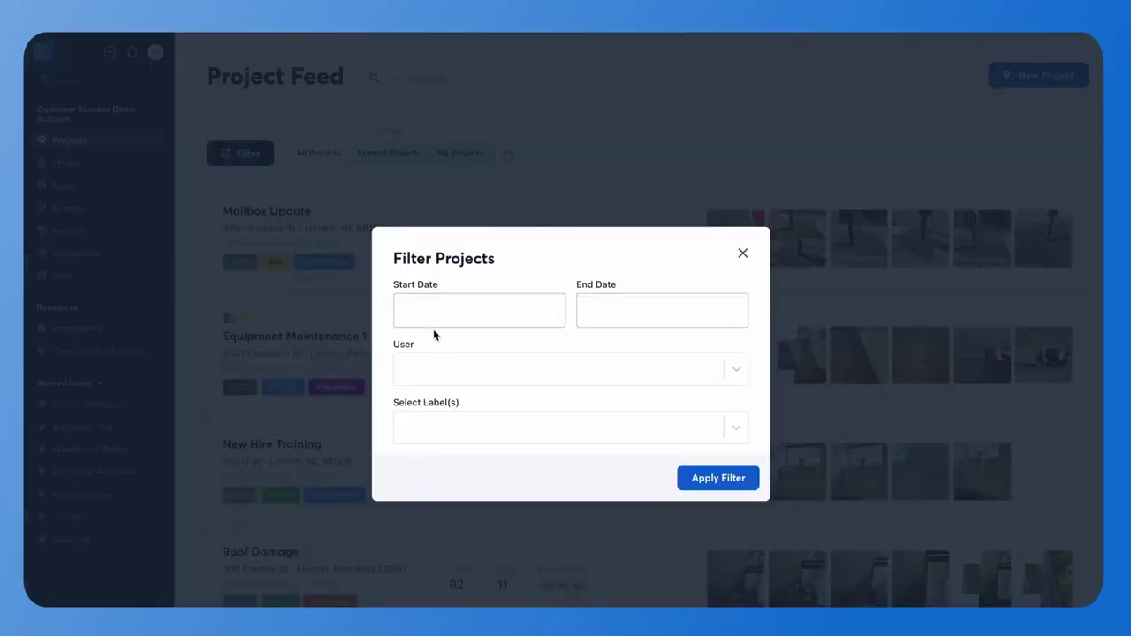
pyautogui.click(733, 430)
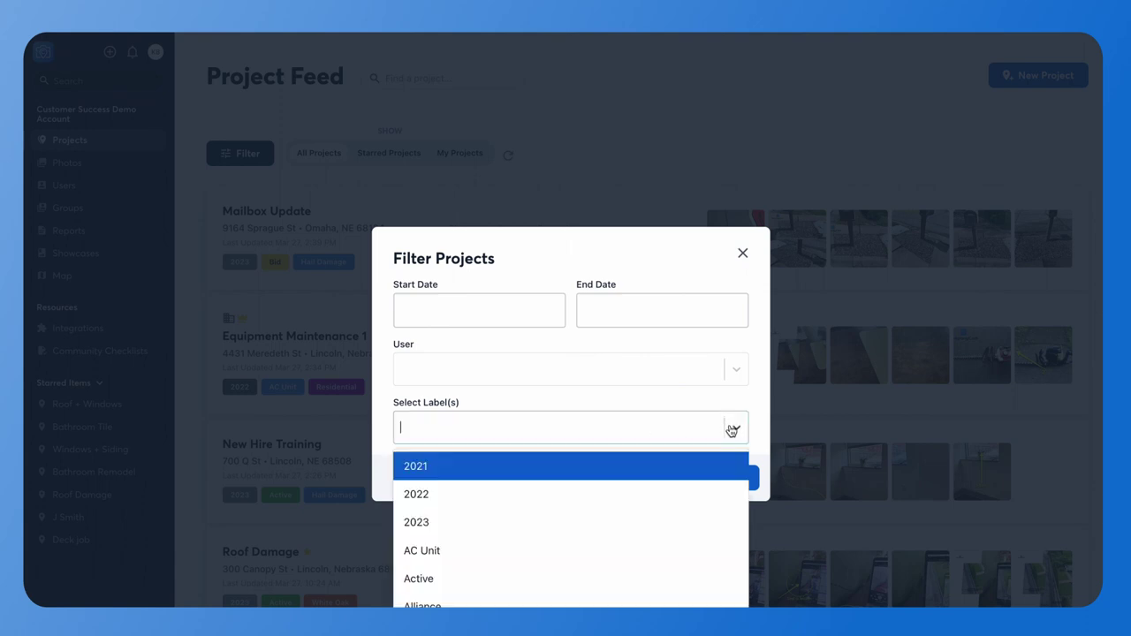
pyautogui.scroll(-1, 575, 502)
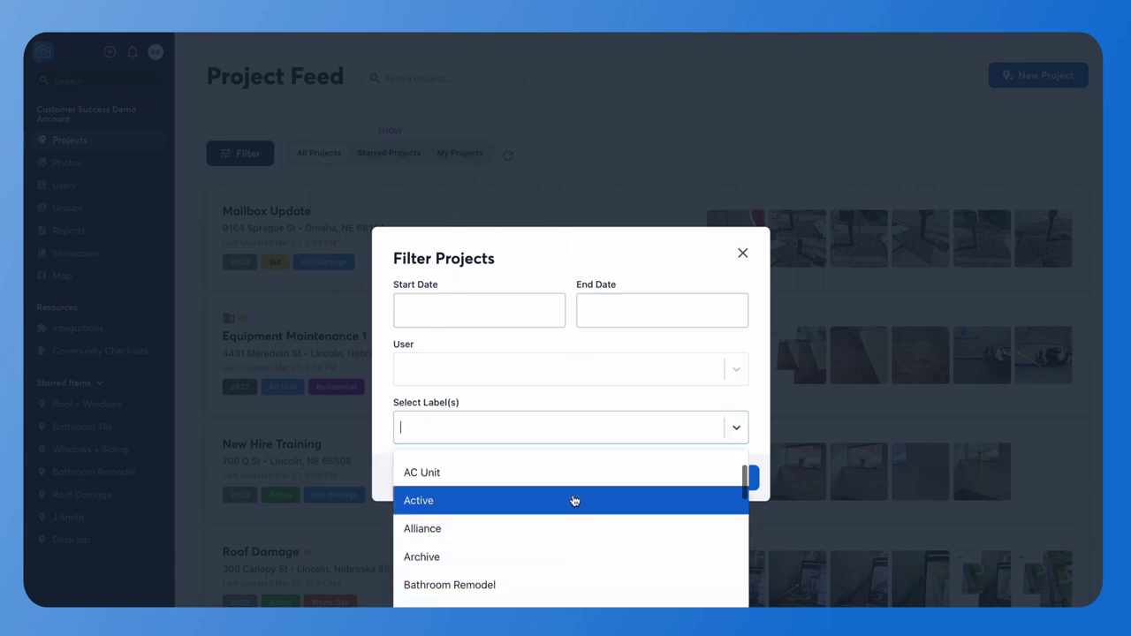
pyautogui.write('re')
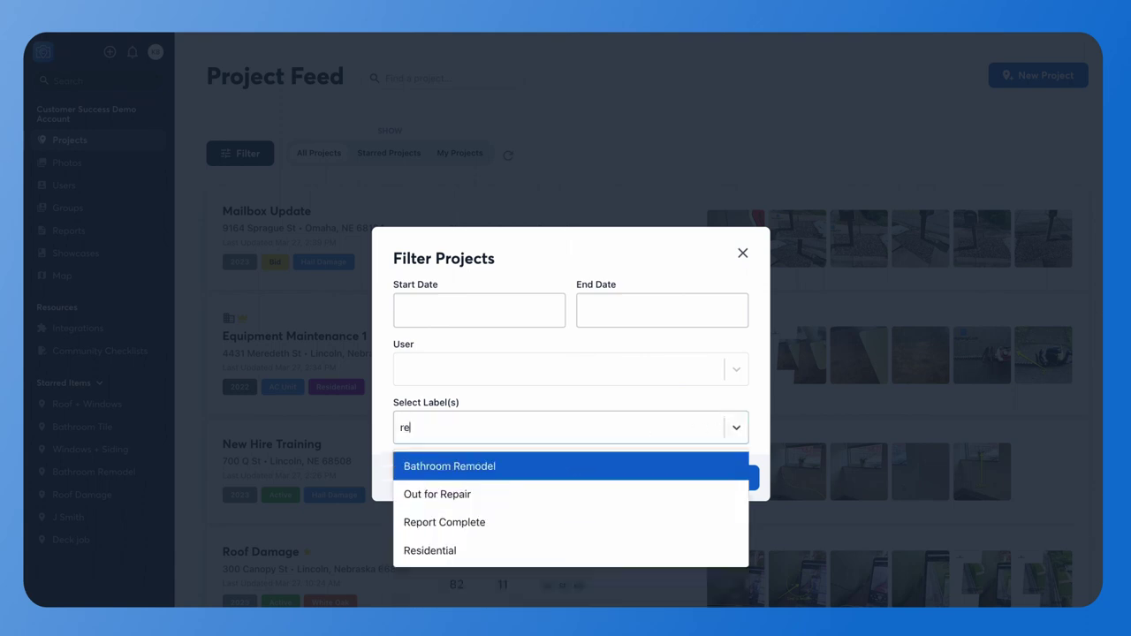
pyautogui.click(449, 552)
pyautogui.click(725, 480)
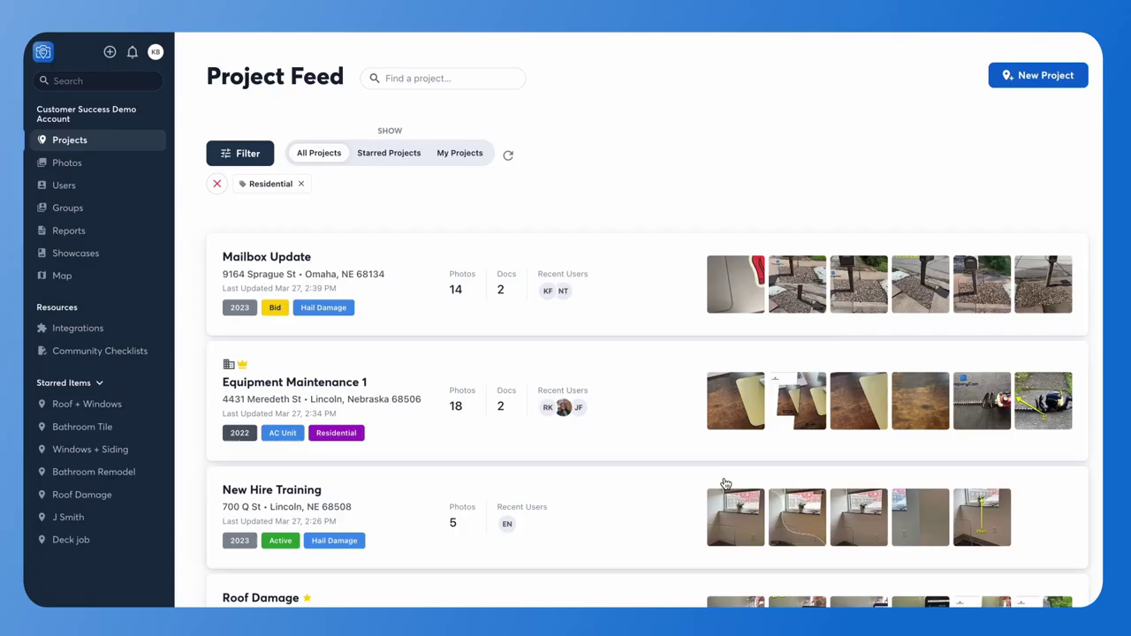
pyautogui.scroll(-1, 526, 403)
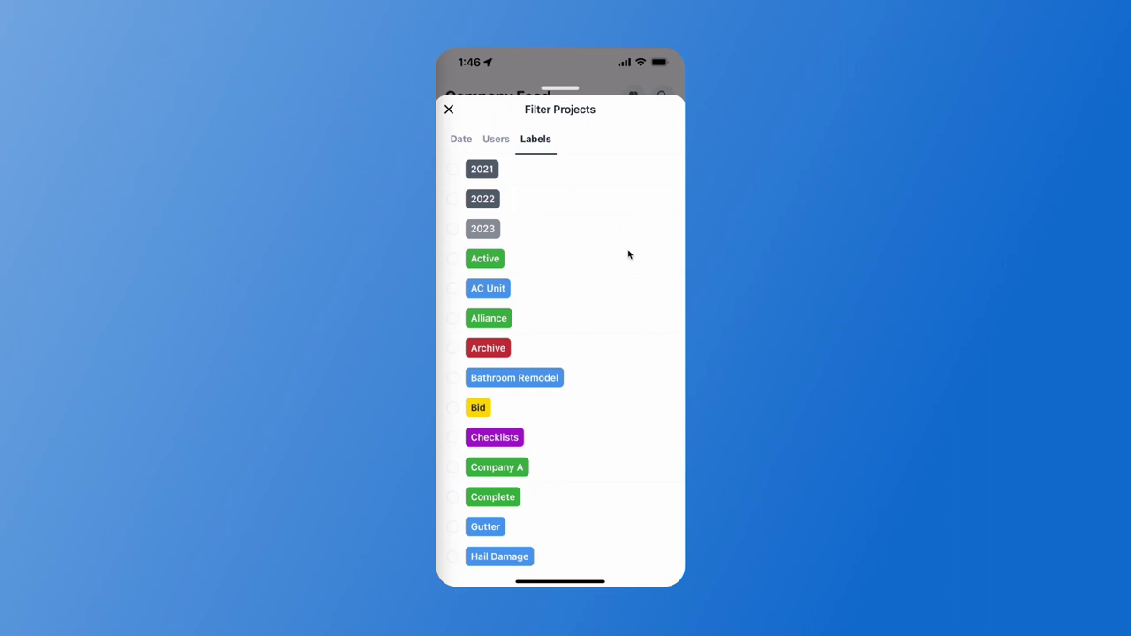
pyautogui.scroll(-10, 629, 255)
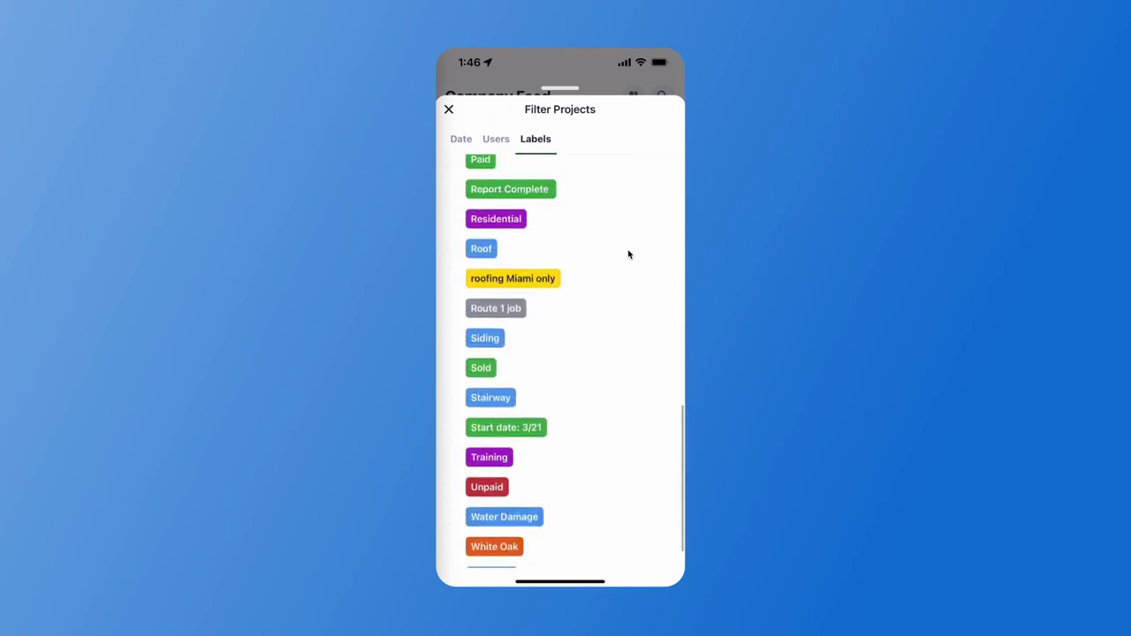
pyautogui.scroll(1, 629, 255)
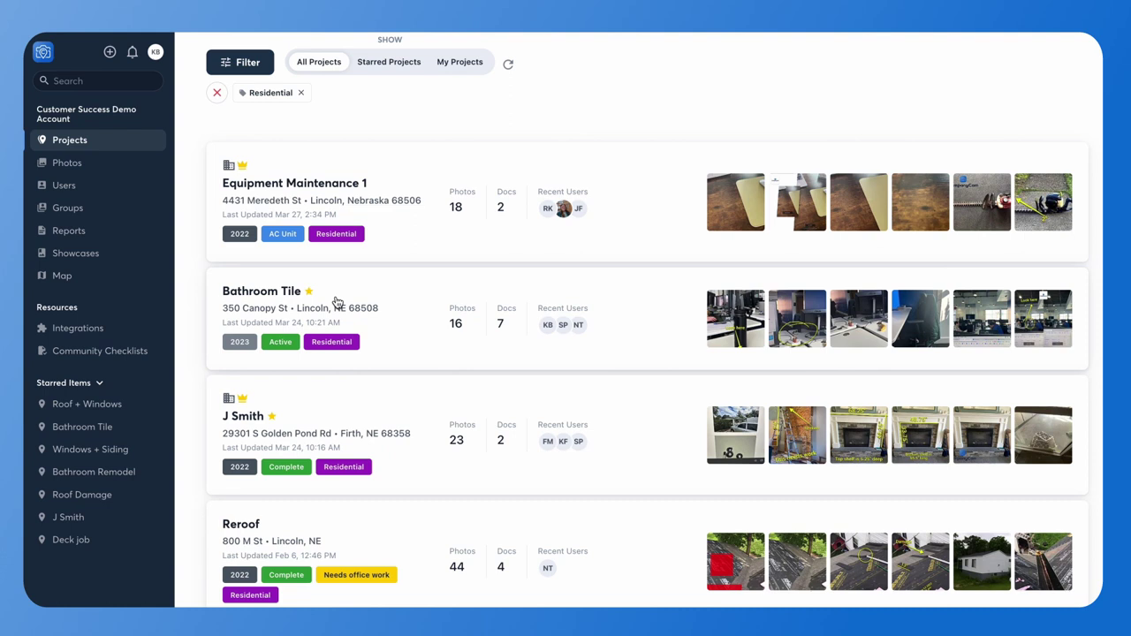
# Open the Bathroom Tile project and add the "bath" tag to its second photo from March 24th, 2023
pyautogui.click(336, 304)
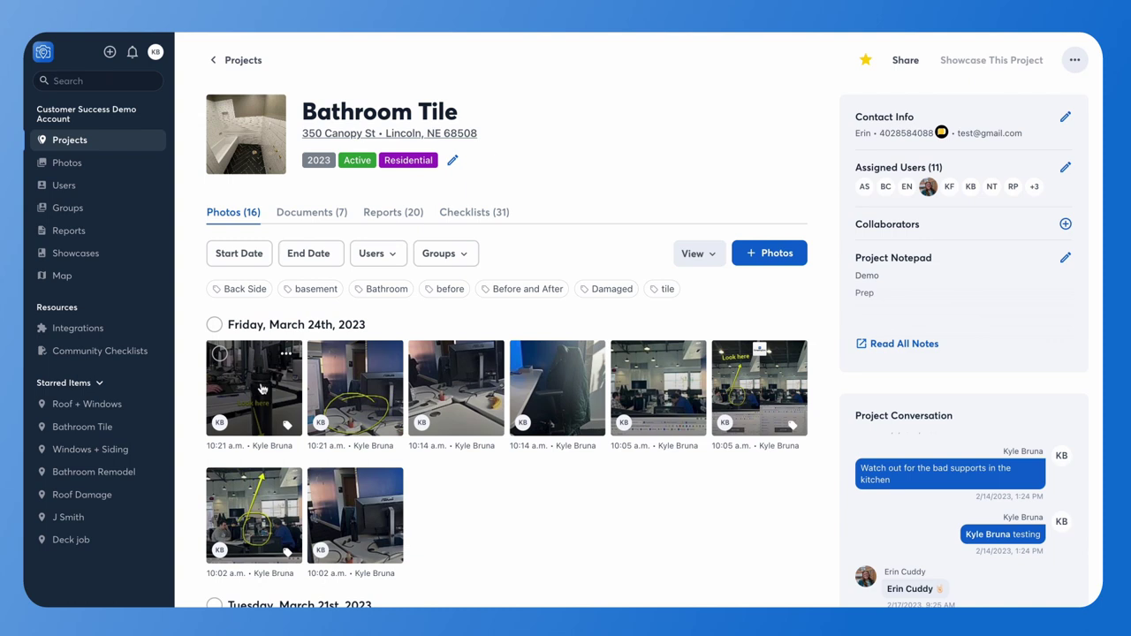
pyautogui.click(372, 384)
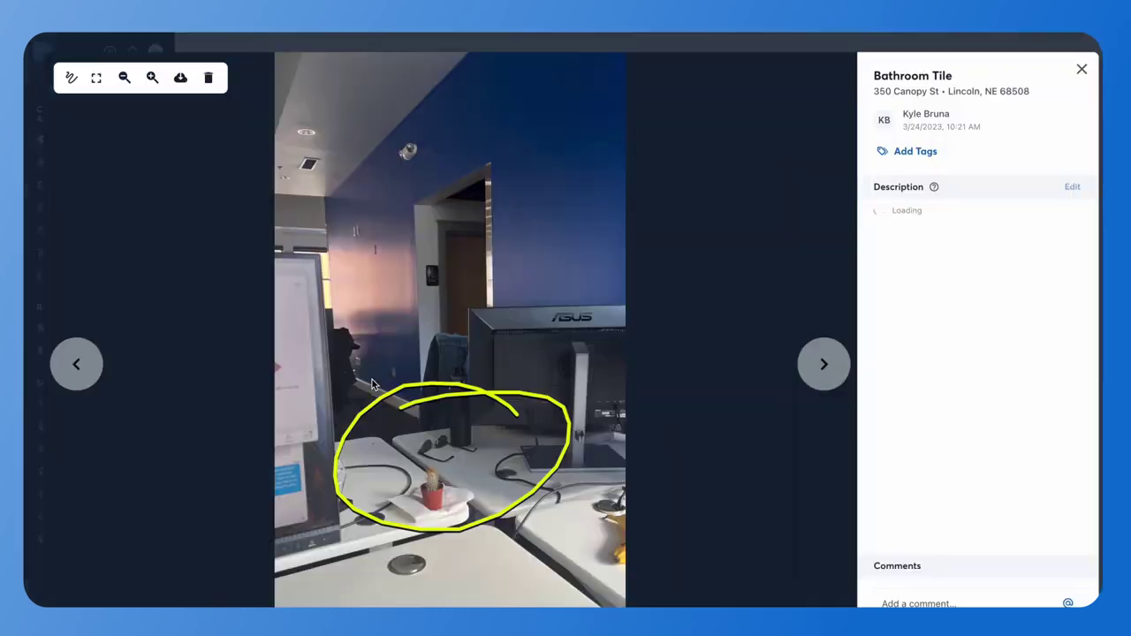
pyautogui.click(926, 154)
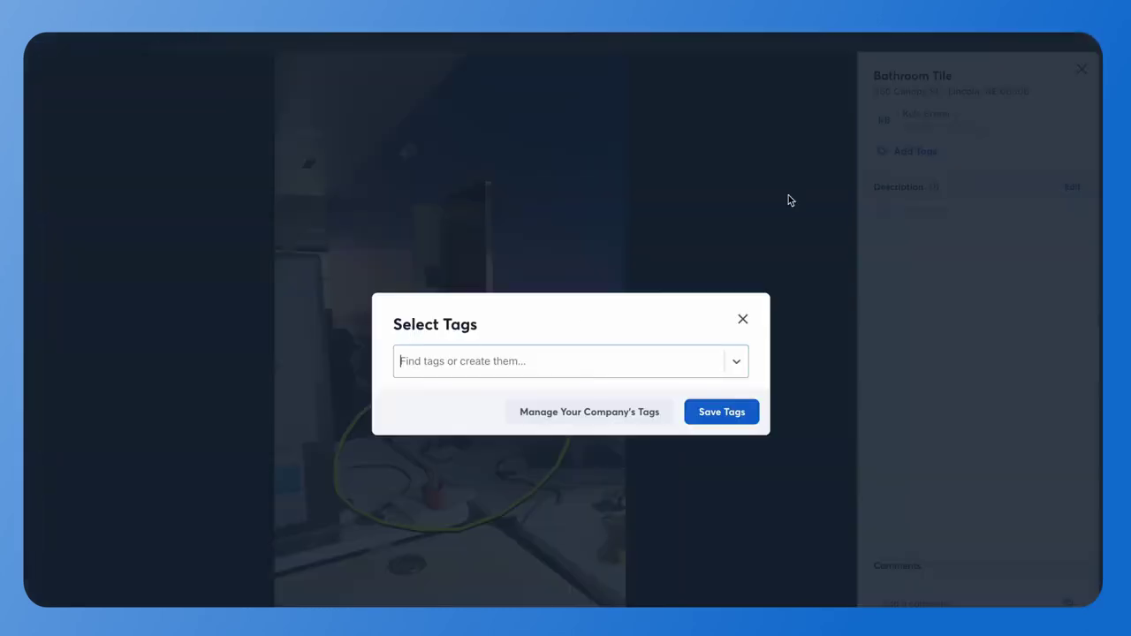
pyautogui.click(738, 364)
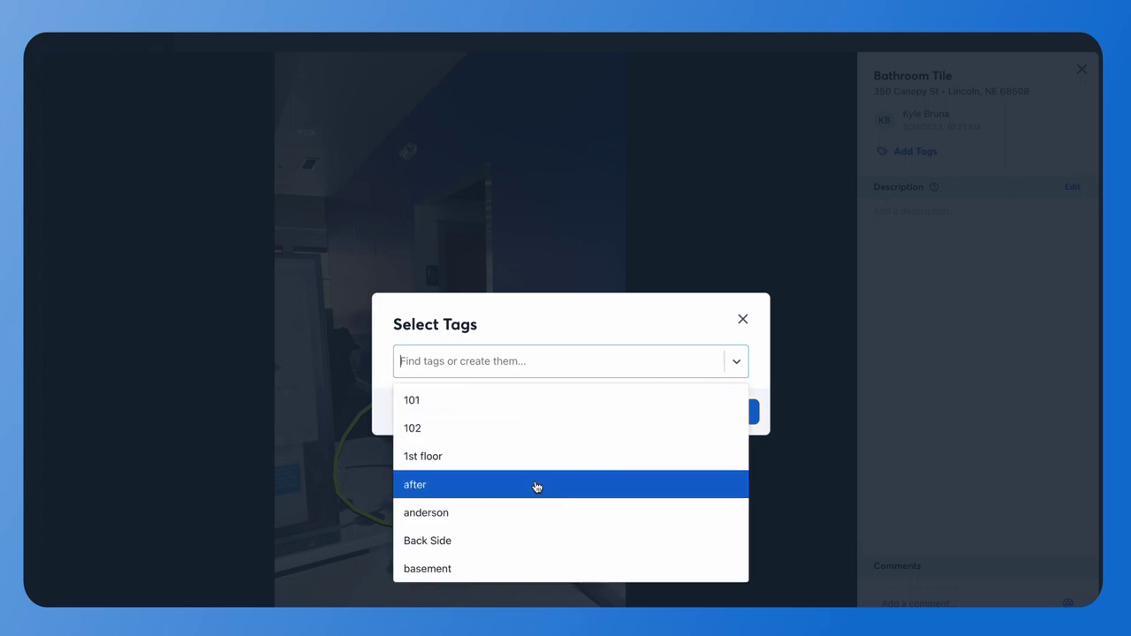
pyautogui.scroll(-2, 541, 495)
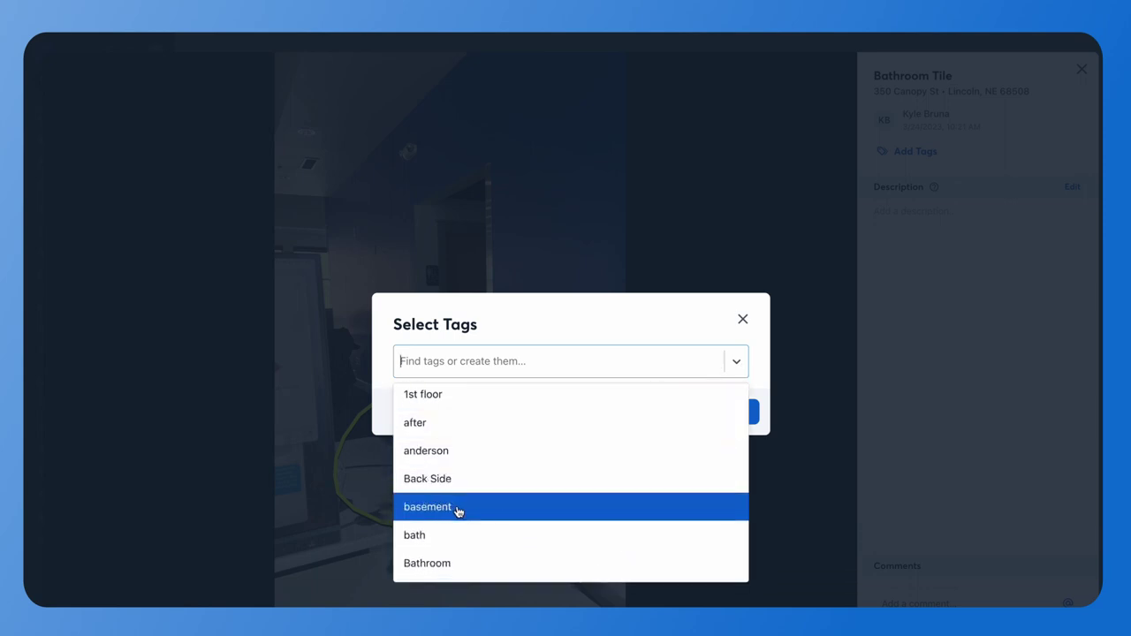
pyautogui.click(457, 535)
pyautogui.click(720, 413)
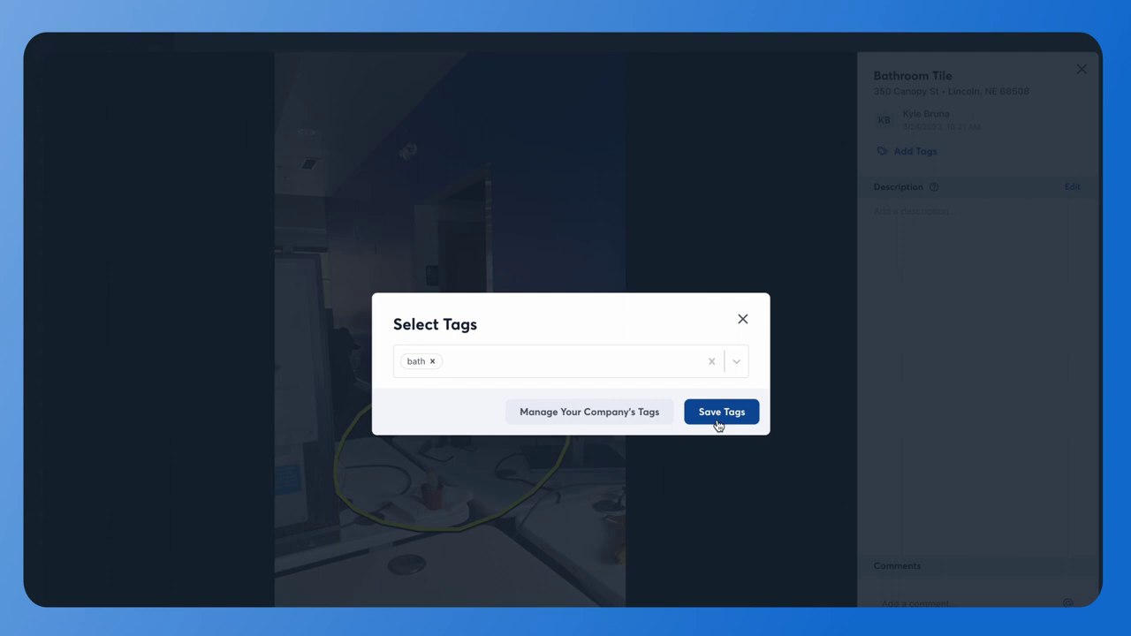
pyautogui.click(1082, 69)
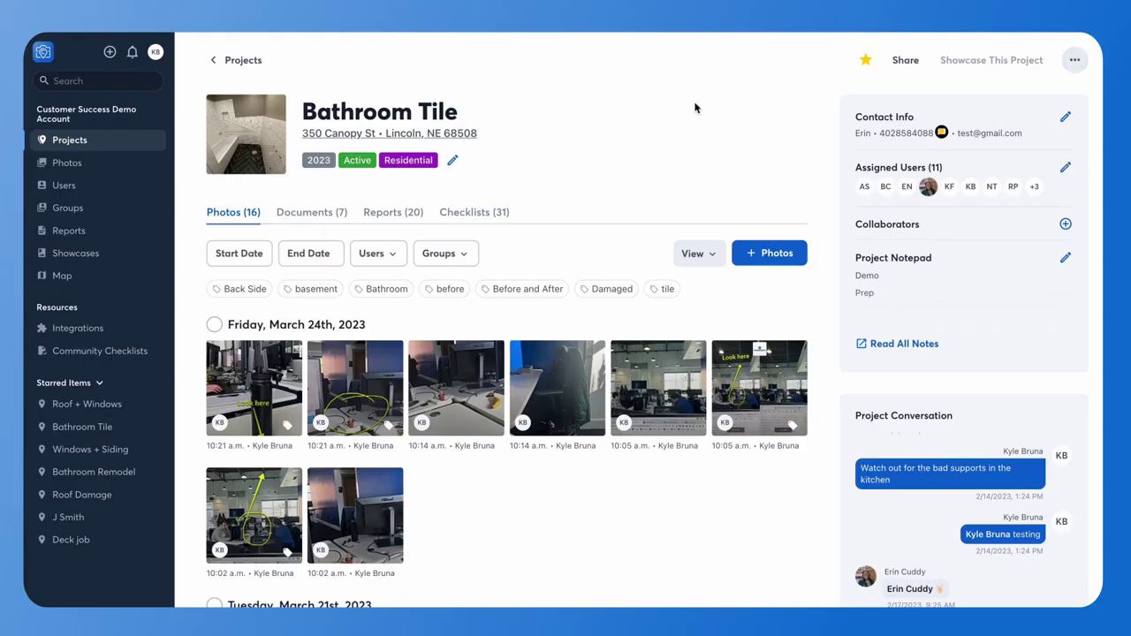
# Select all photos from March 24th, 2023 and both photos from March 21st, 2023
pyautogui.click(214, 325)
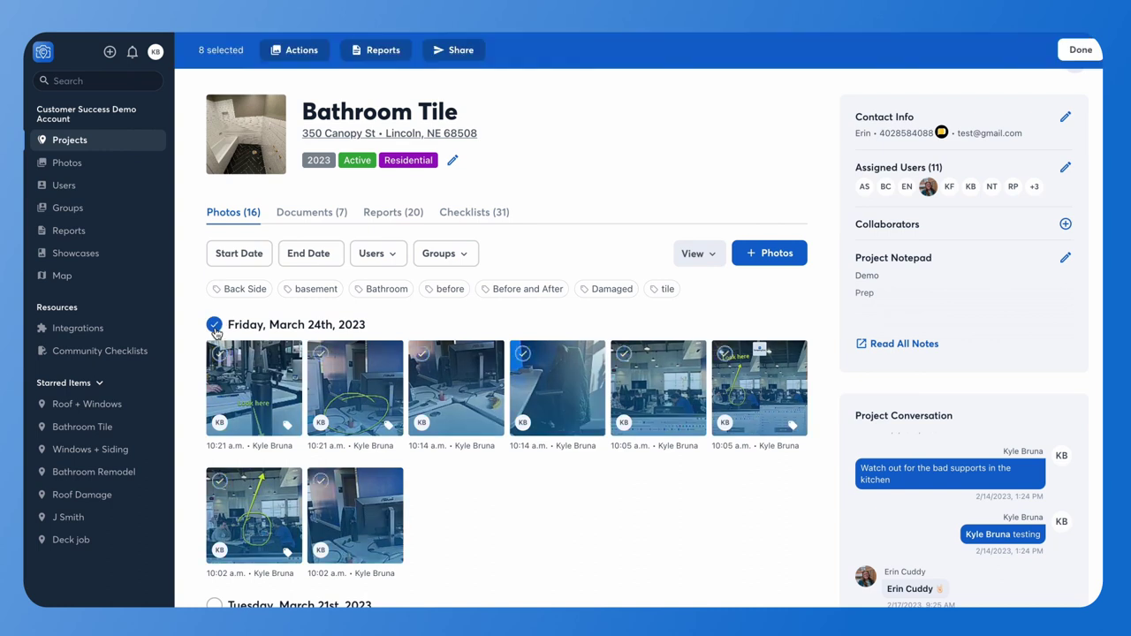
pyautogui.scroll(-3, 221, 398)
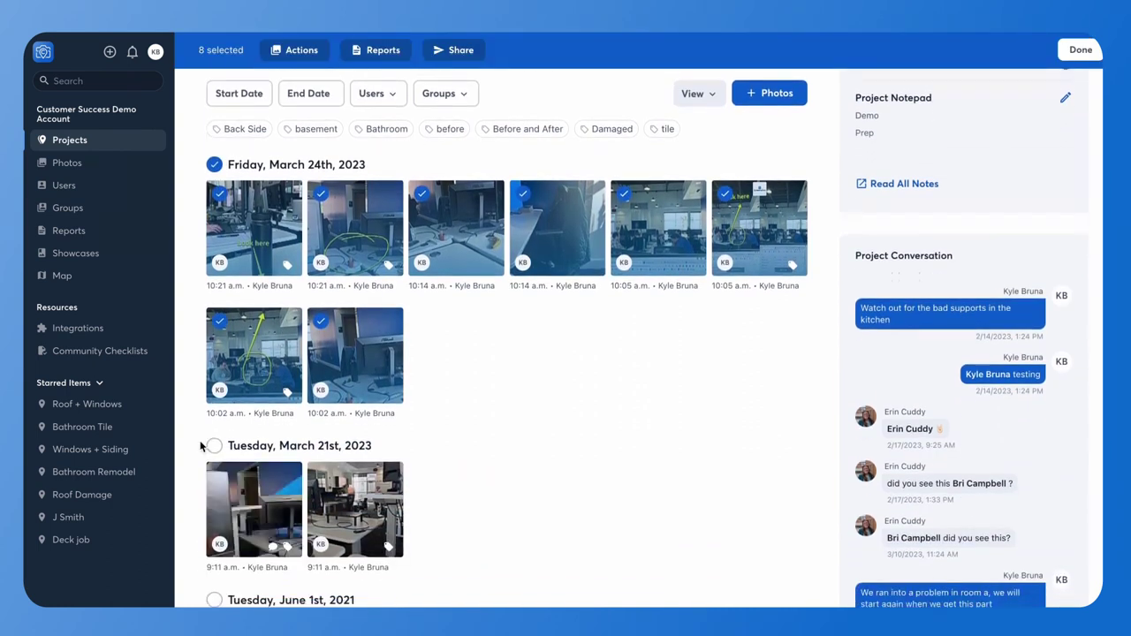
pyautogui.click(220, 477)
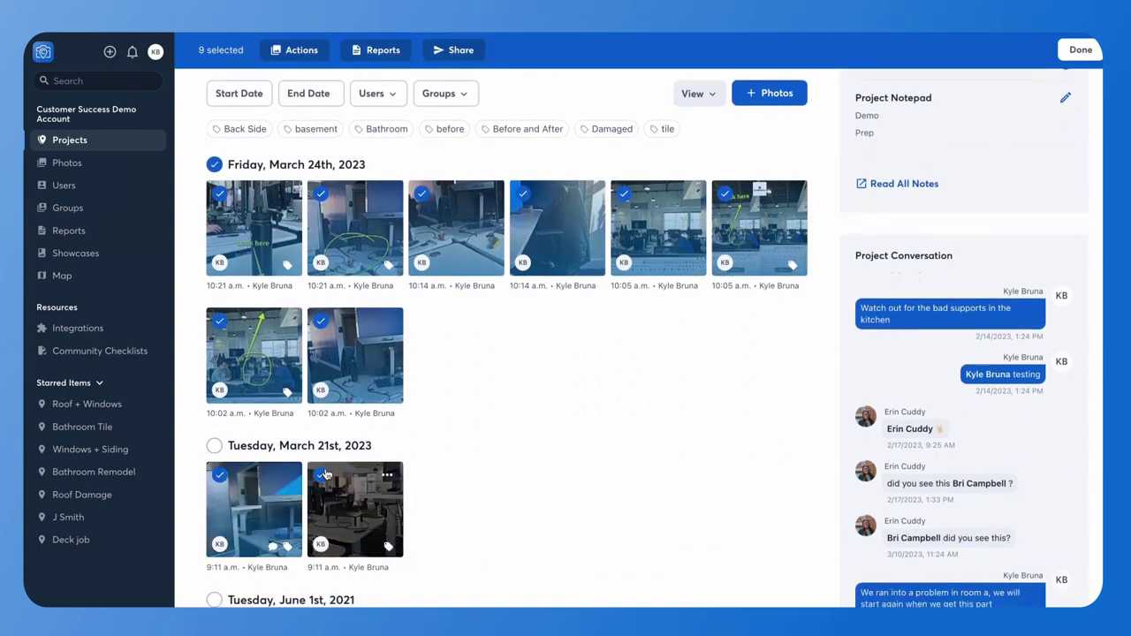
pyautogui.click(322, 476)
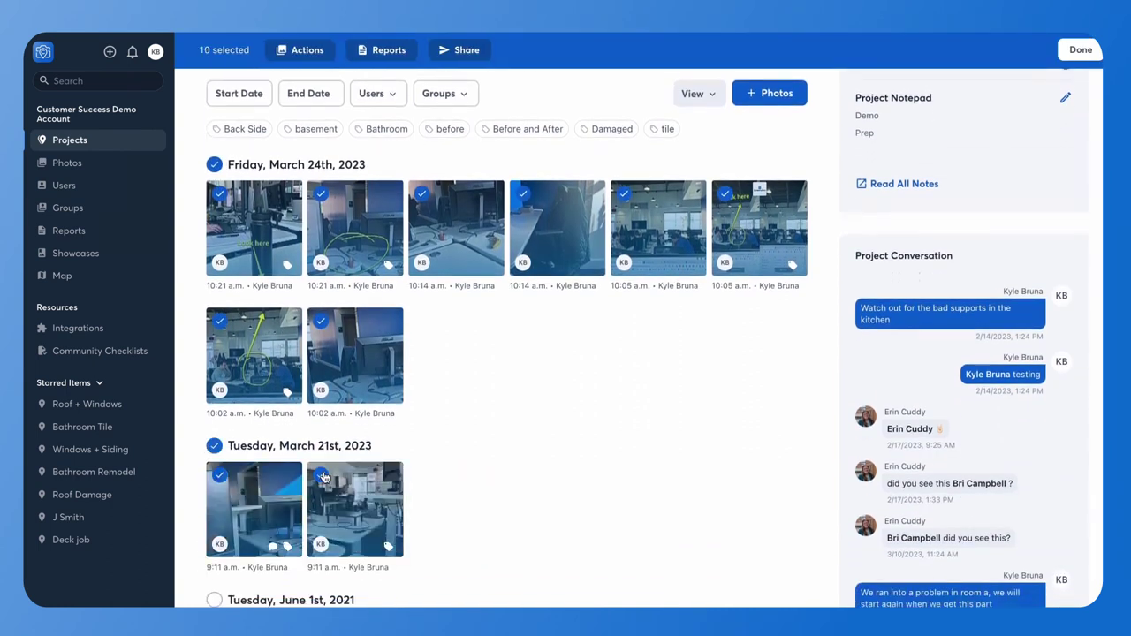
# Tag all the selected photos with the "Bathroom" tag and deselect the March 24th photos
pyautogui.click(310, 53)
pyautogui.click(315, 130)
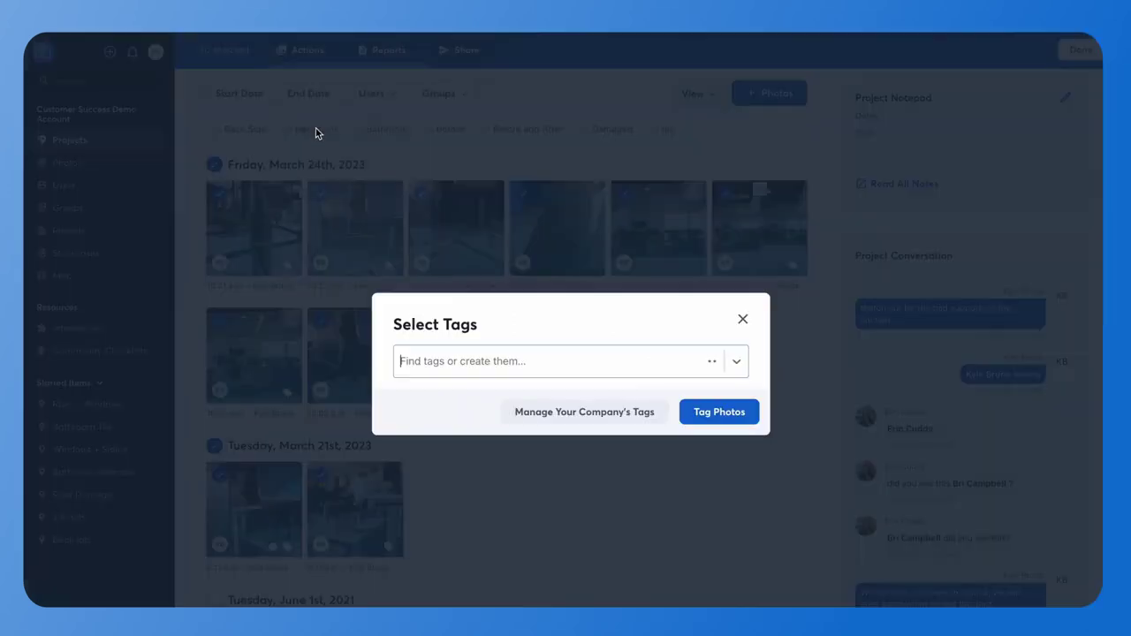
pyautogui.click(736, 361)
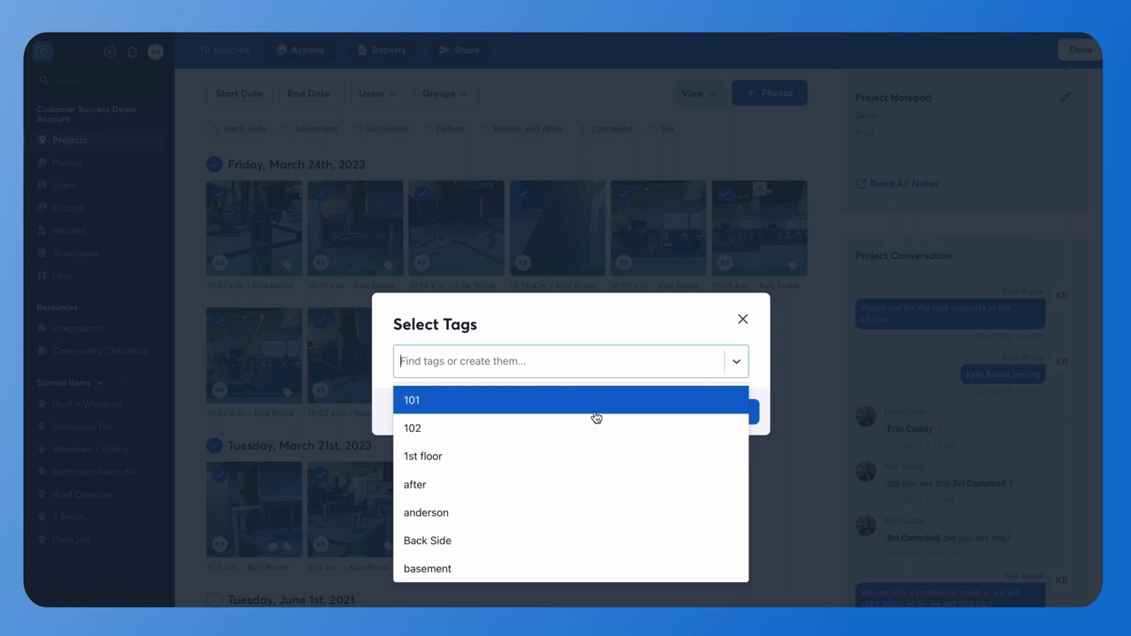
pyautogui.scroll(-4, 578, 524)
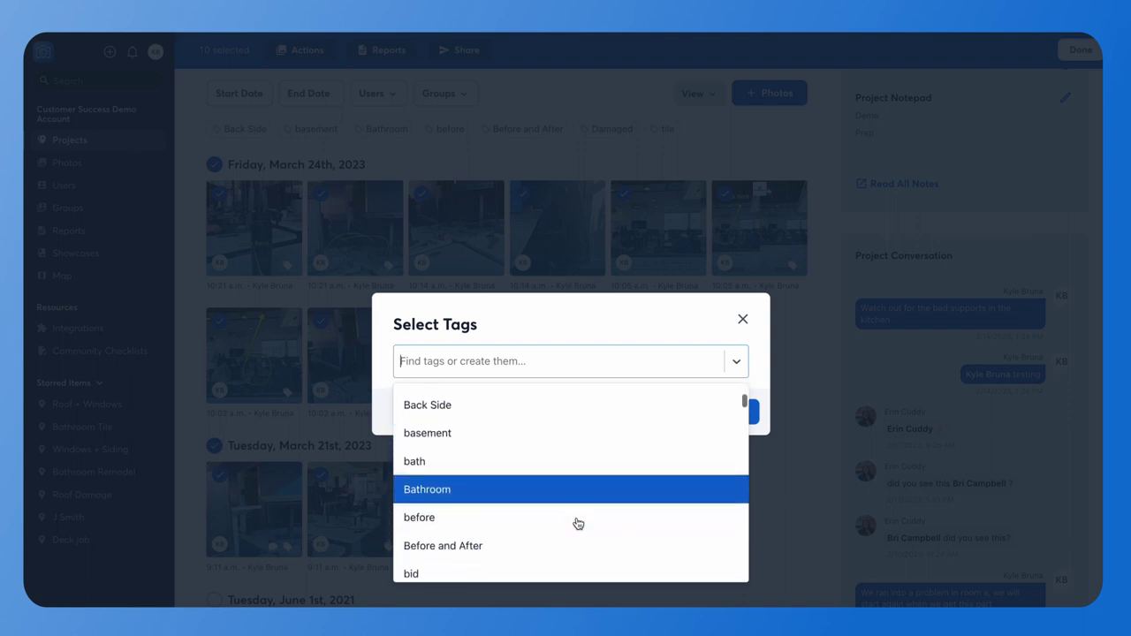
pyautogui.scroll(-3, 577, 524)
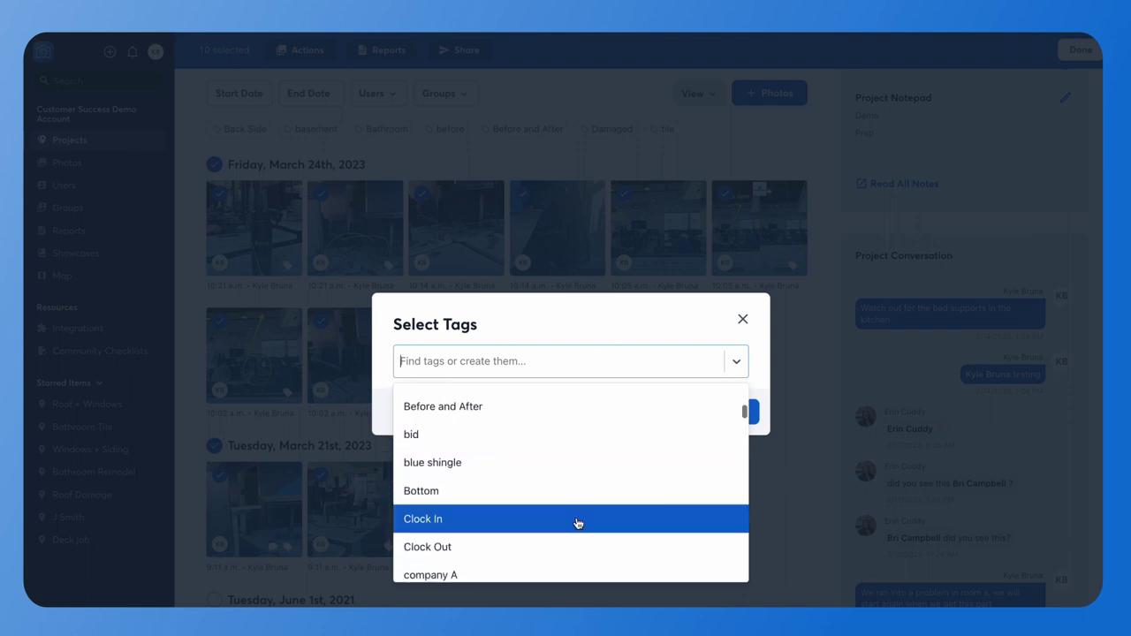
pyautogui.scroll(2, 577, 523)
pyautogui.click(519, 408)
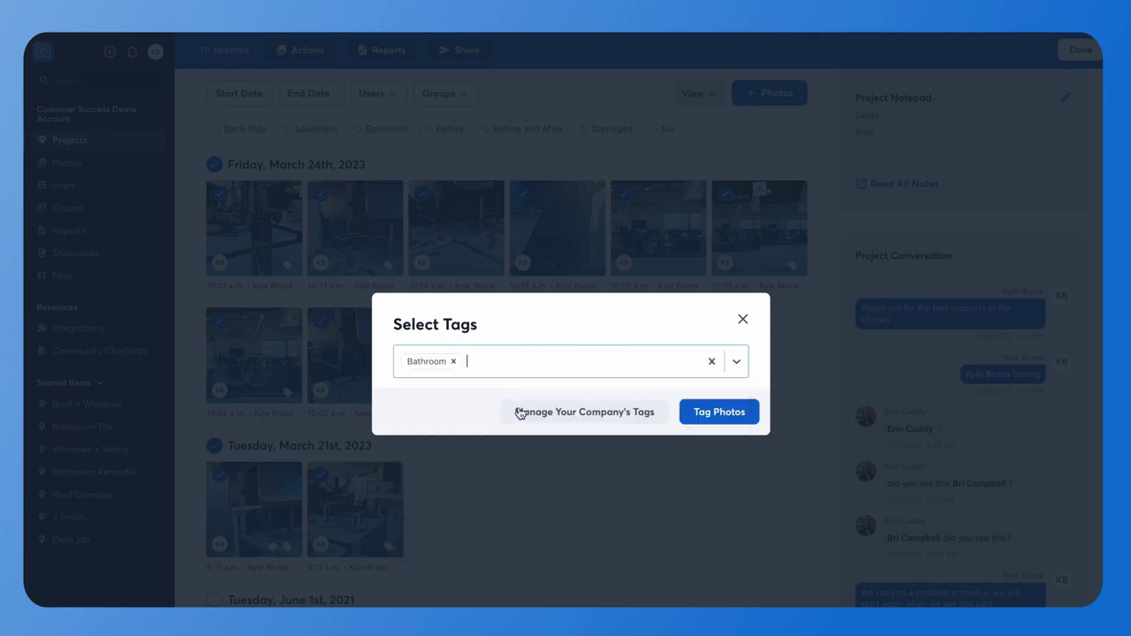
pyautogui.click(714, 414)
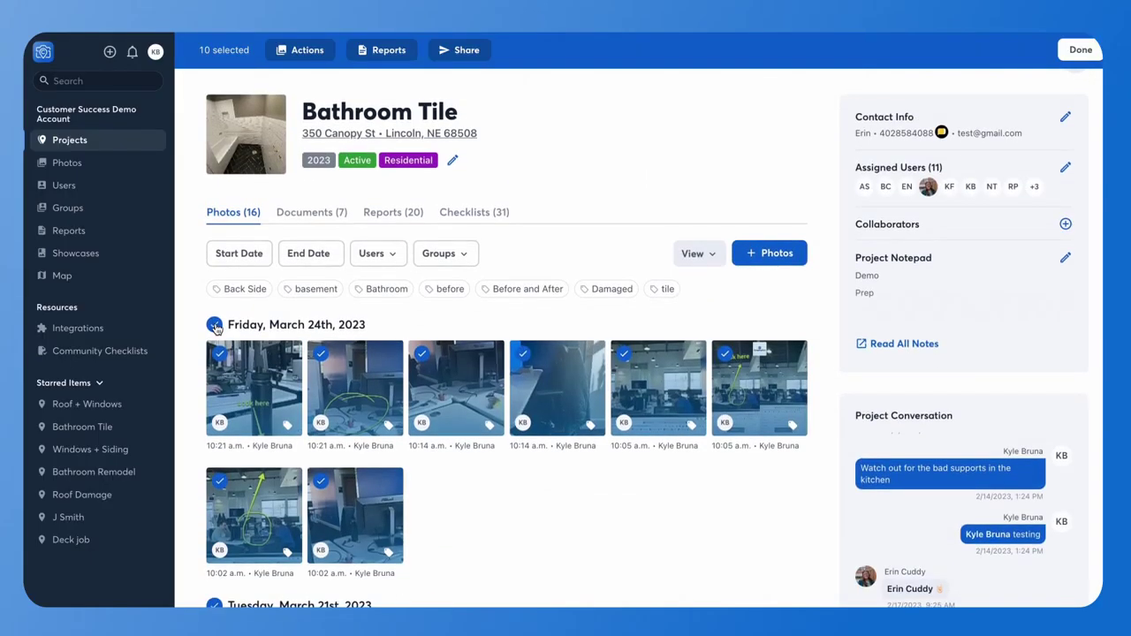
pyautogui.click(214, 327)
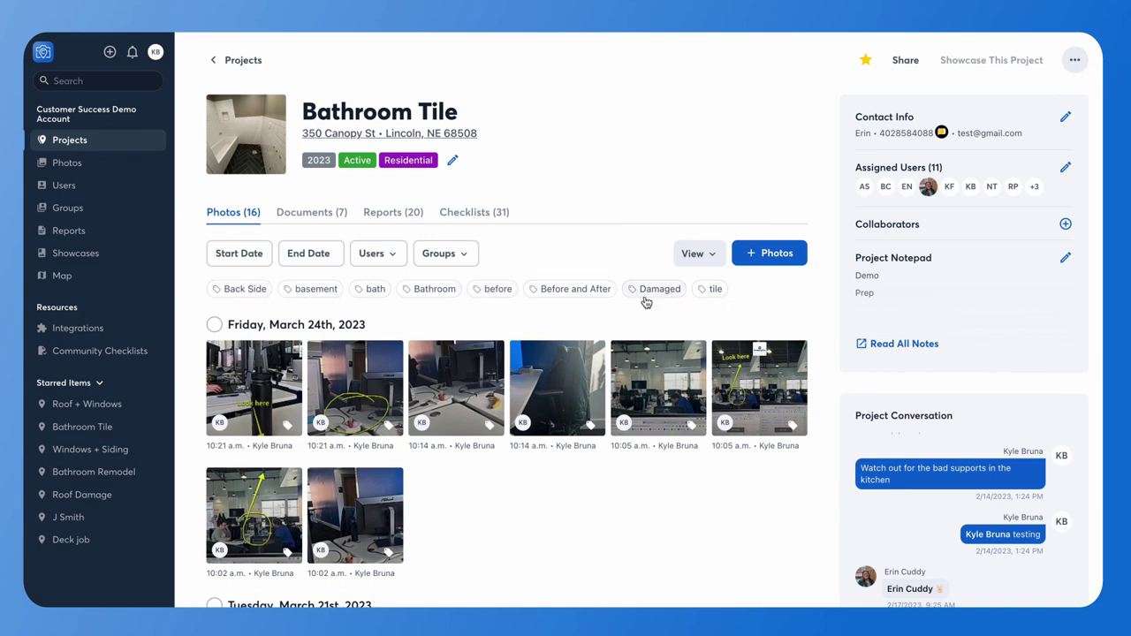
# Filter the project's photos by the Bathroom tag, look through them and remove the filter
pyautogui.click(427, 298)
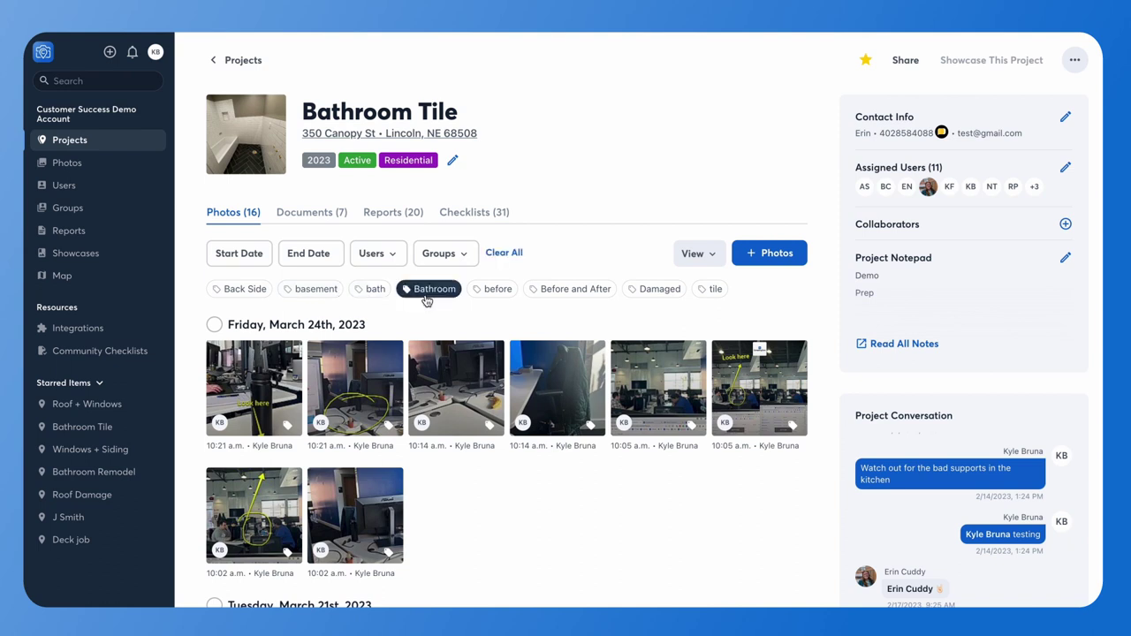
pyautogui.scroll(-5, 520, 472)
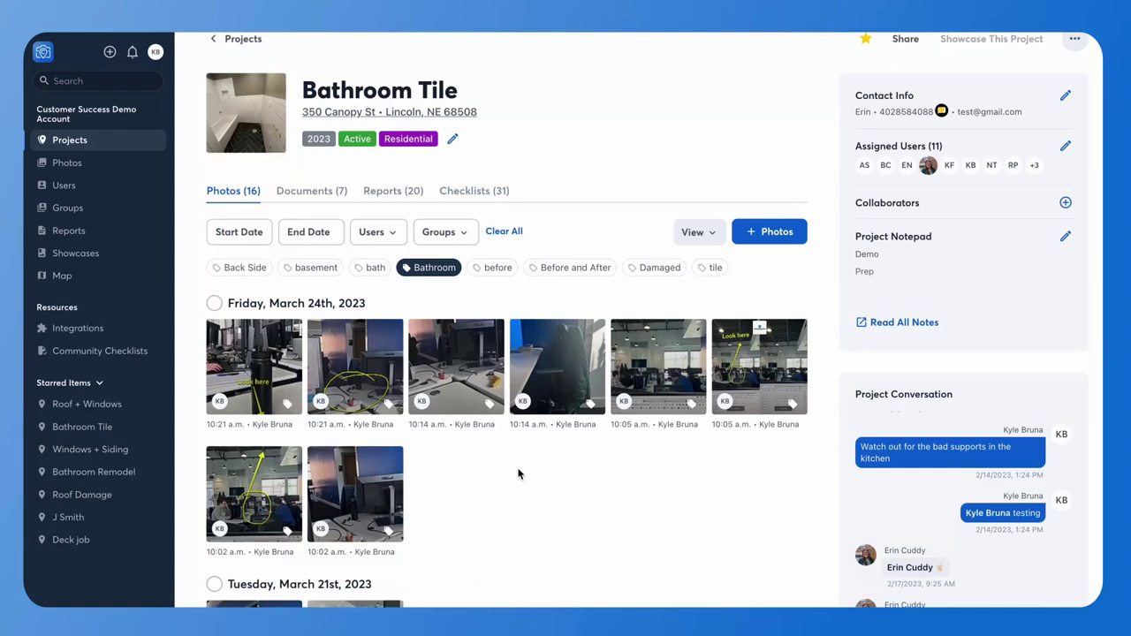
pyautogui.scroll(3, 518, 475)
pyautogui.scroll(-3, 518, 474)
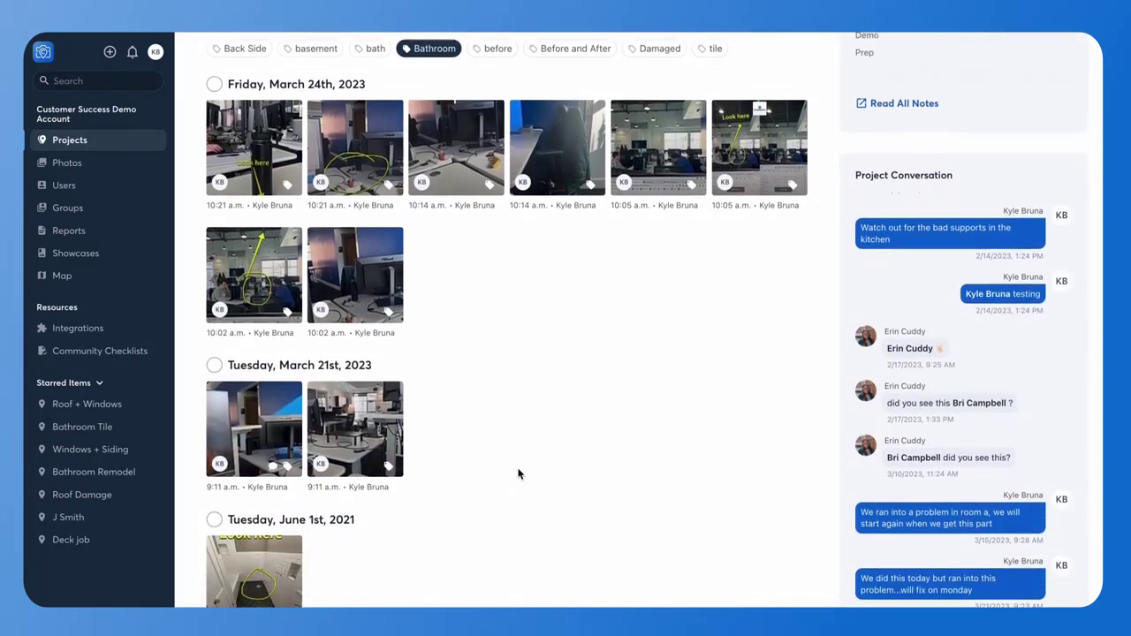
pyautogui.scroll(5, 518, 475)
pyautogui.click(423, 255)
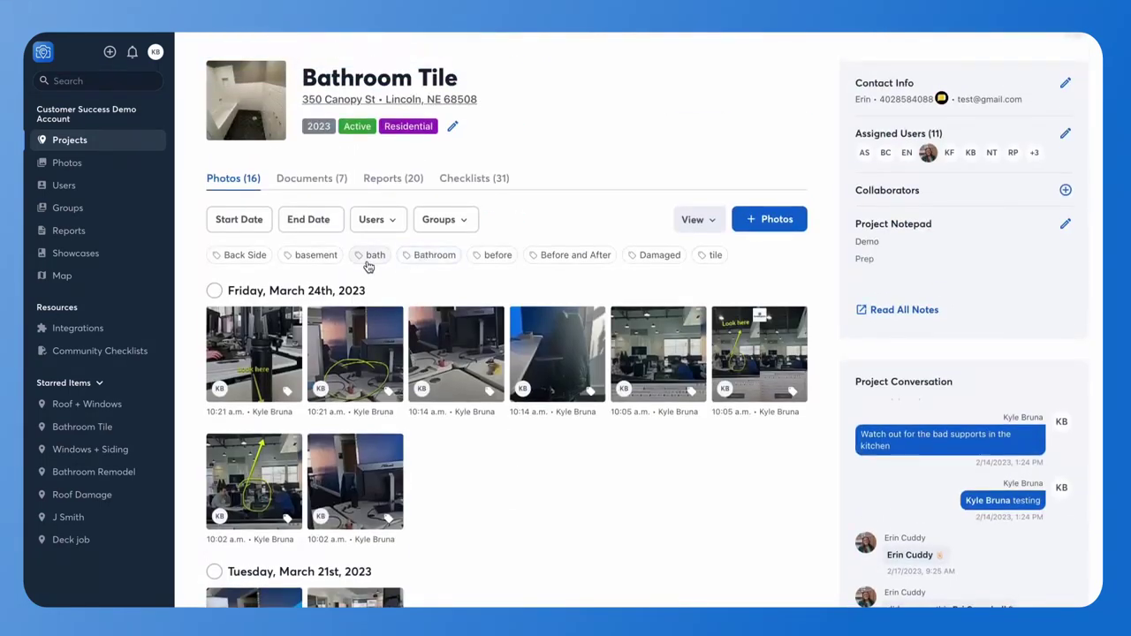
pyautogui.click(369, 265)
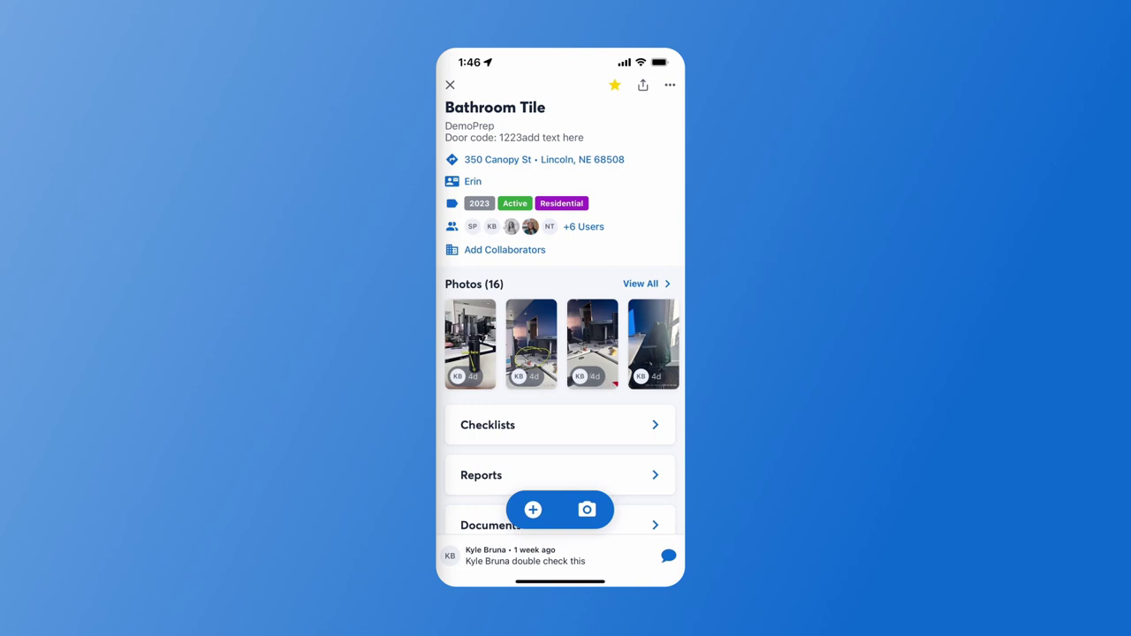
# In the CompanyCam mobile app, view the tags on the Bathroom Tile project's first March 24, 2023 photo and return to the project's photos
pyautogui.click(473, 283)
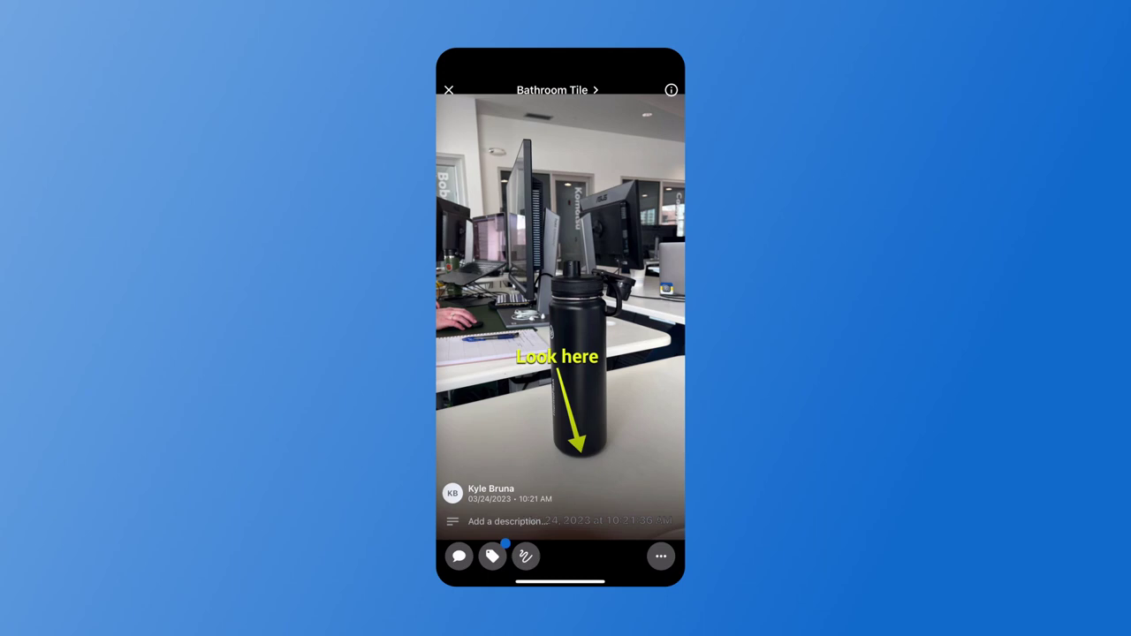
pyautogui.click(493, 556)
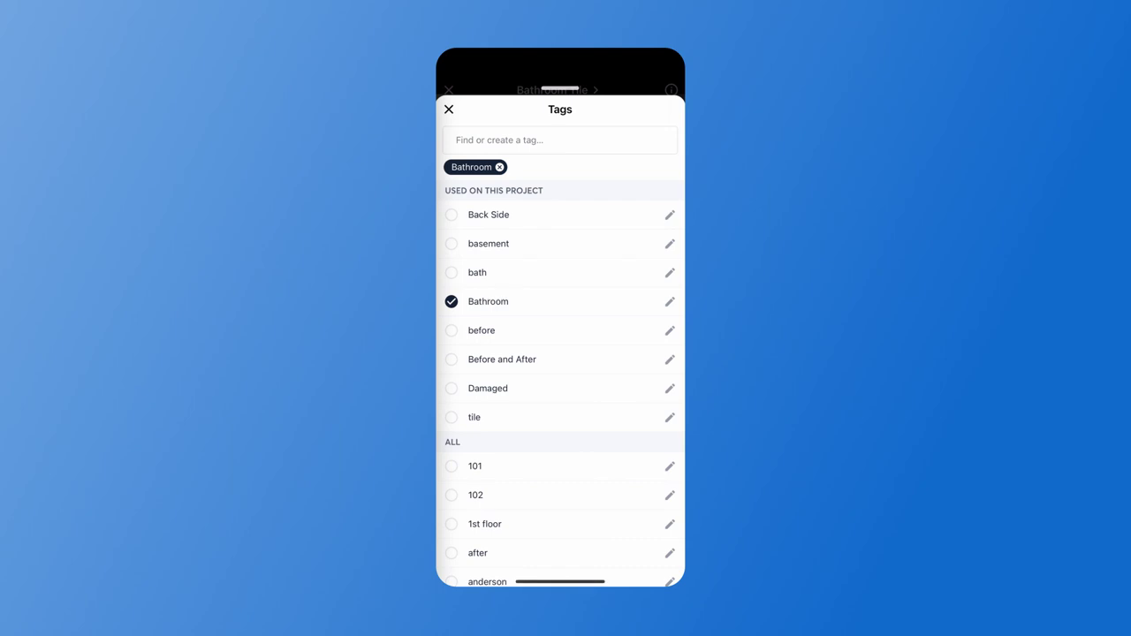
pyautogui.click(449, 109)
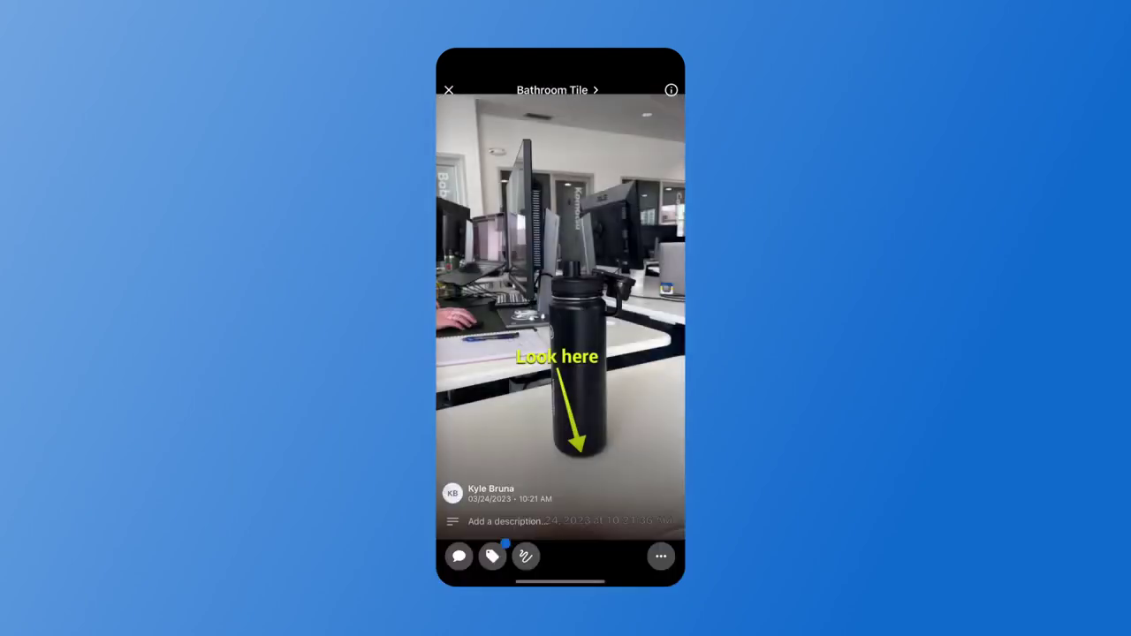
pyautogui.click(449, 90)
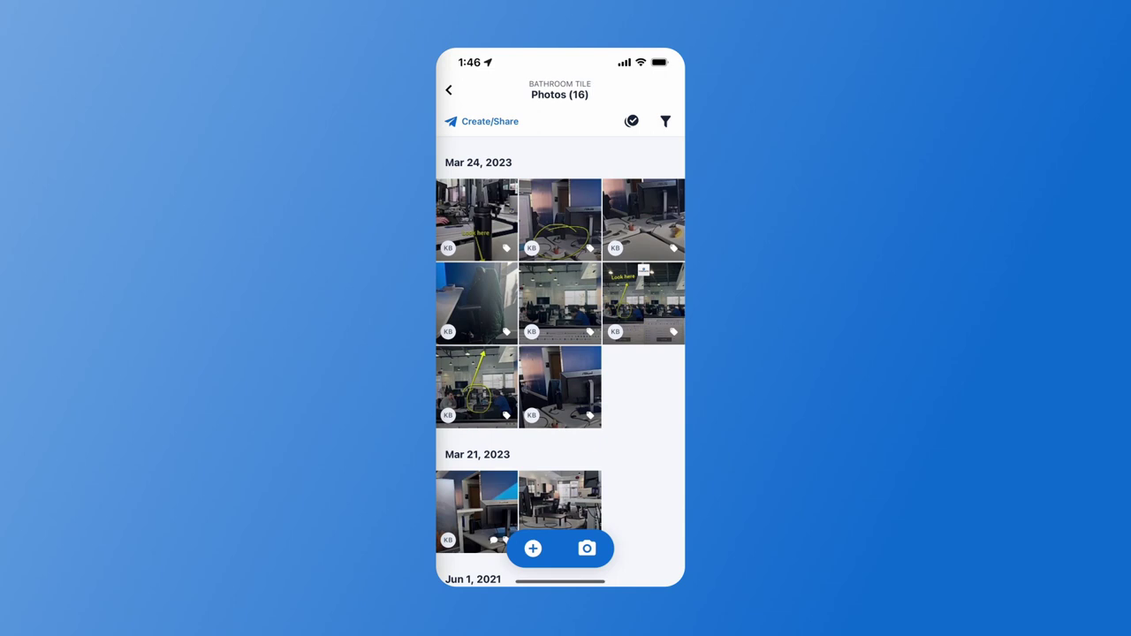
# Select all photos from March 24, 2023 at once and clear the selection
pyautogui.moveTo(654, 81)
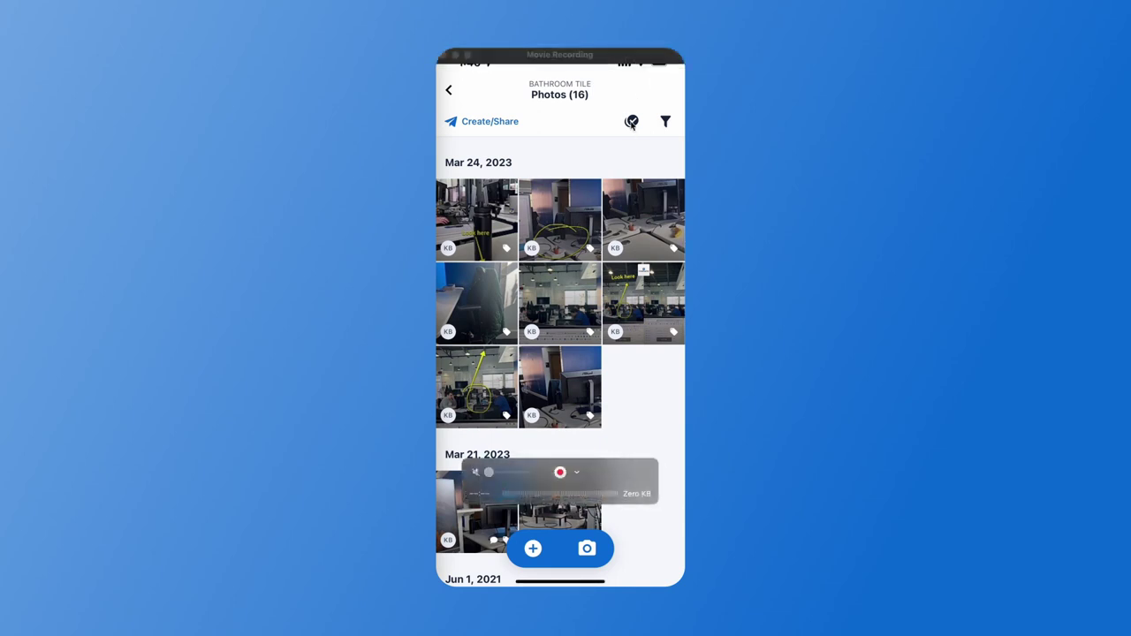
pyautogui.click(632, 121)
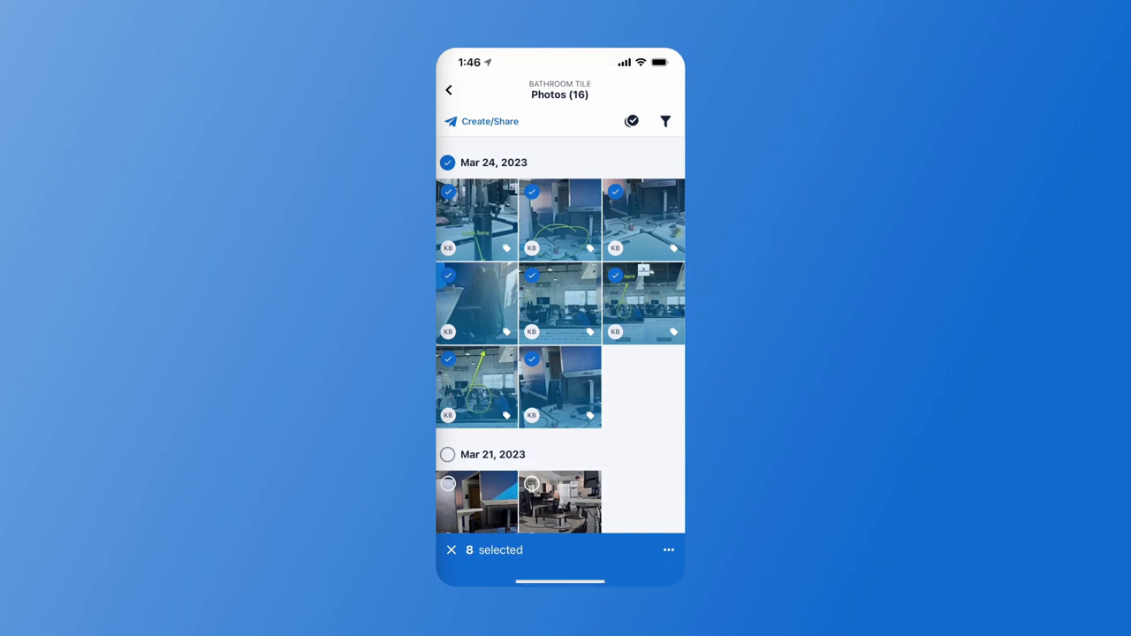
pyautogui.click(452, 548)
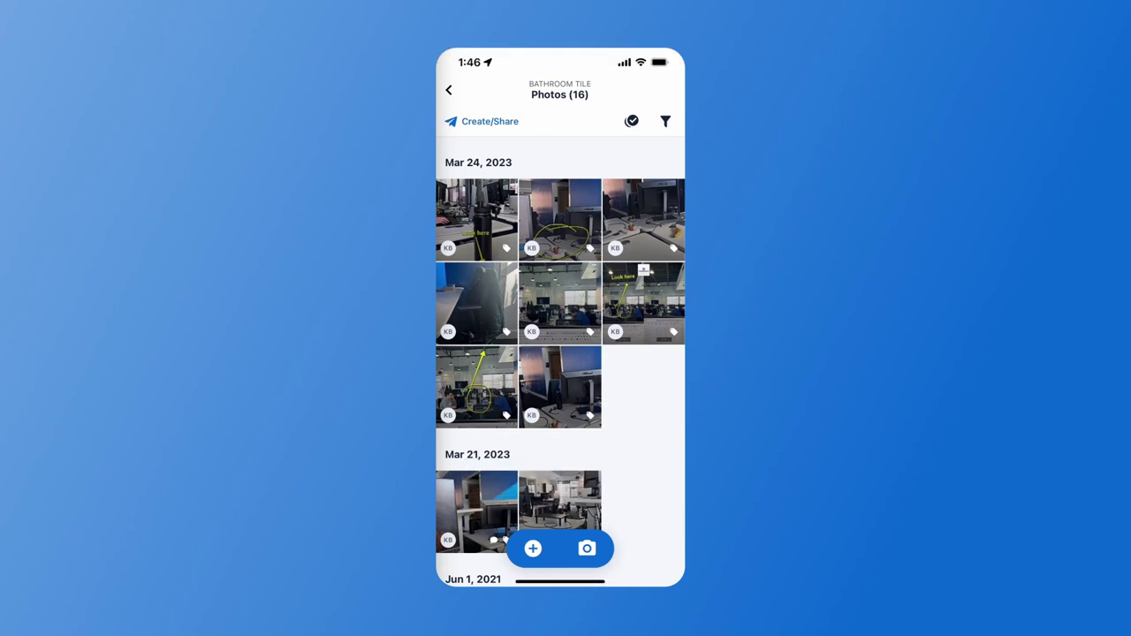
# Filter the project's photos by the Bathroom tag and look through the filtered photos
pyautogui.click(666, 121)
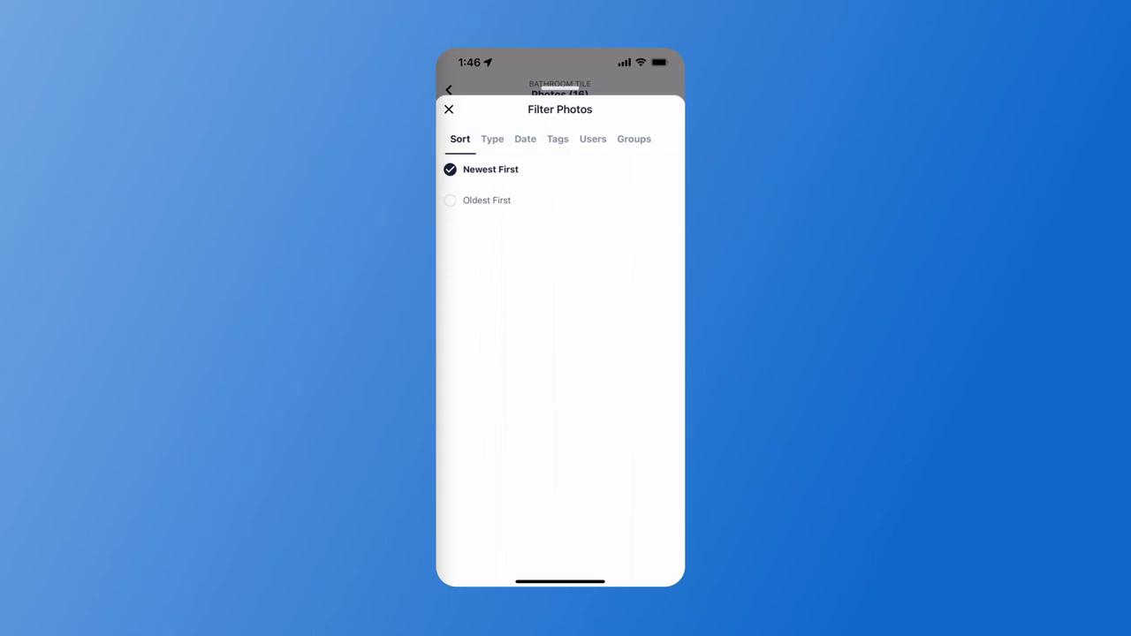
pyautogui.click(558, 138)
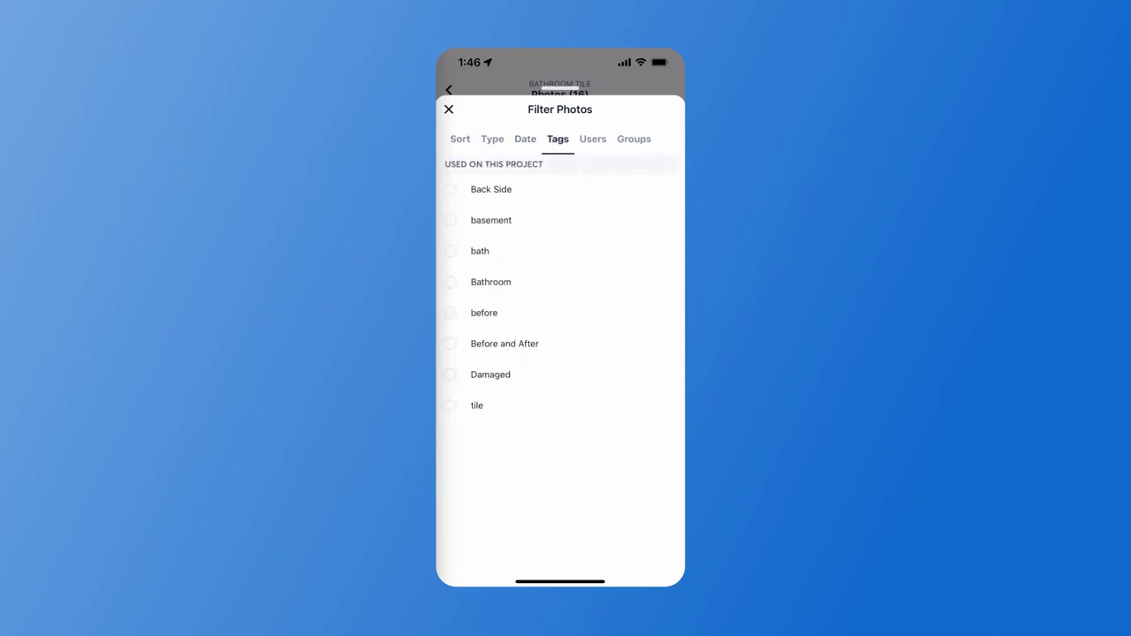
pyautogui.click(490, 313)
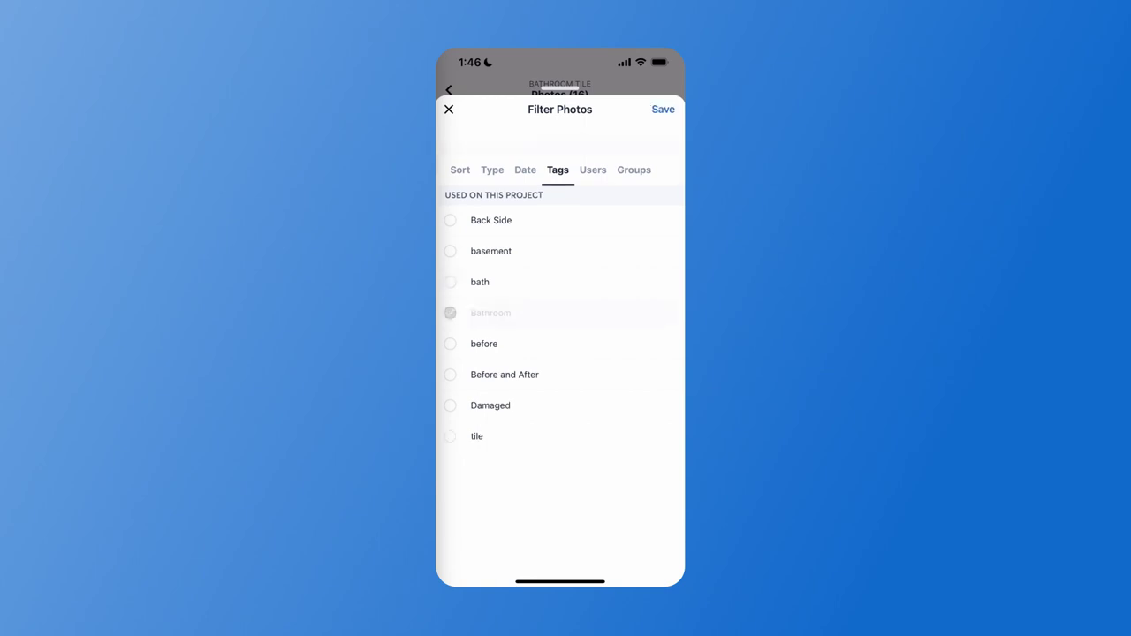
pyautogui.click(662, 108)
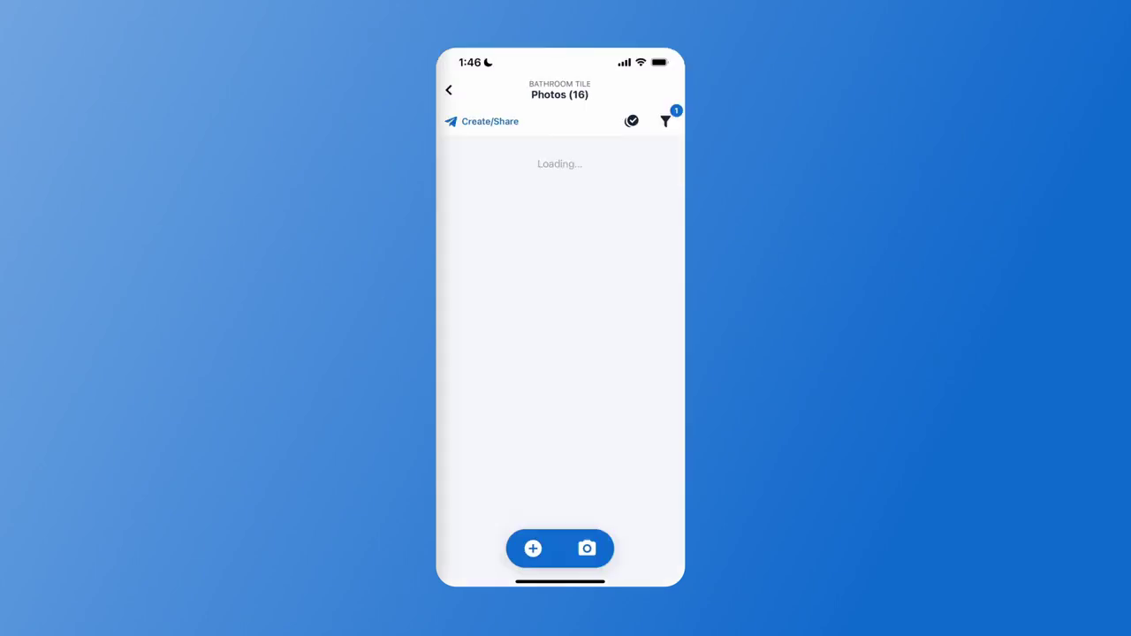
pyautogui.scroll(-3, 561, 354)
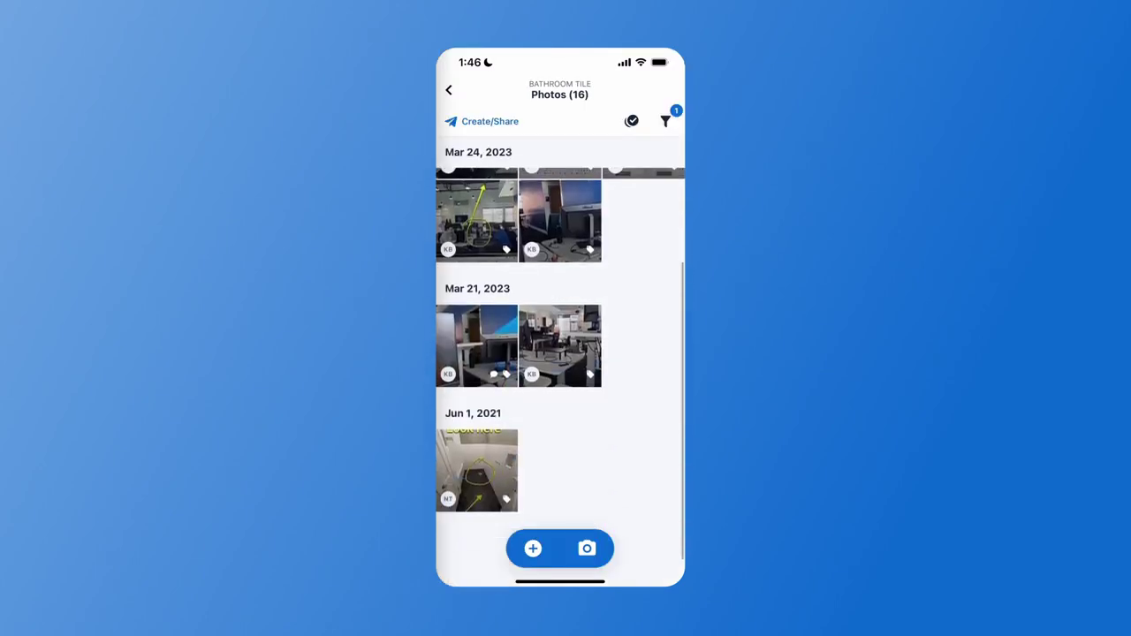
pyautogui.scroll(4, 561, 354)
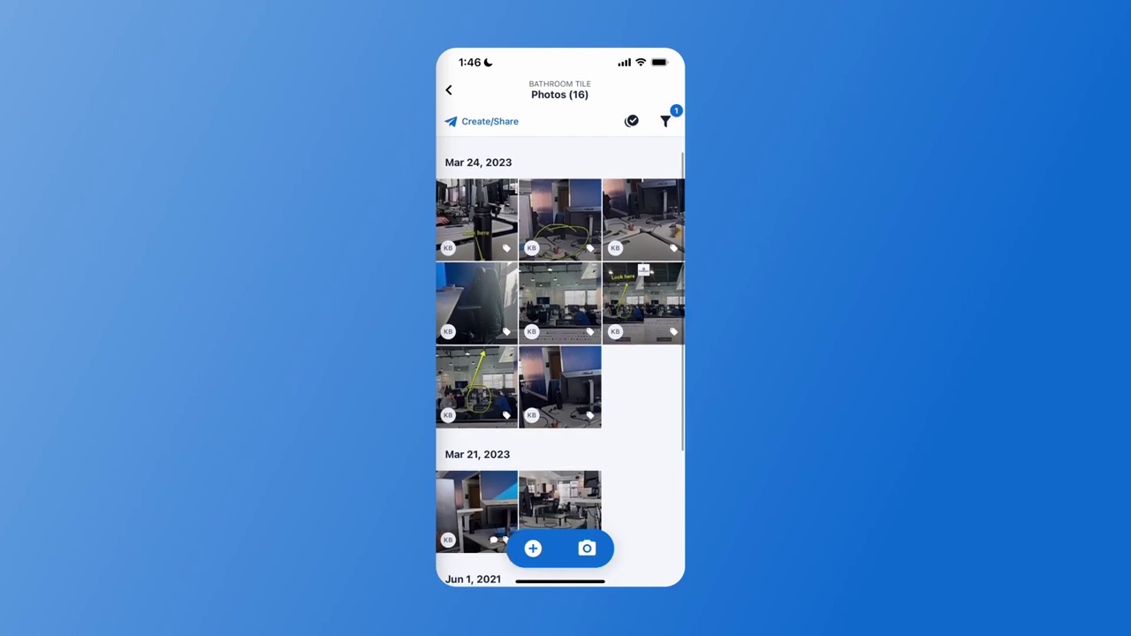